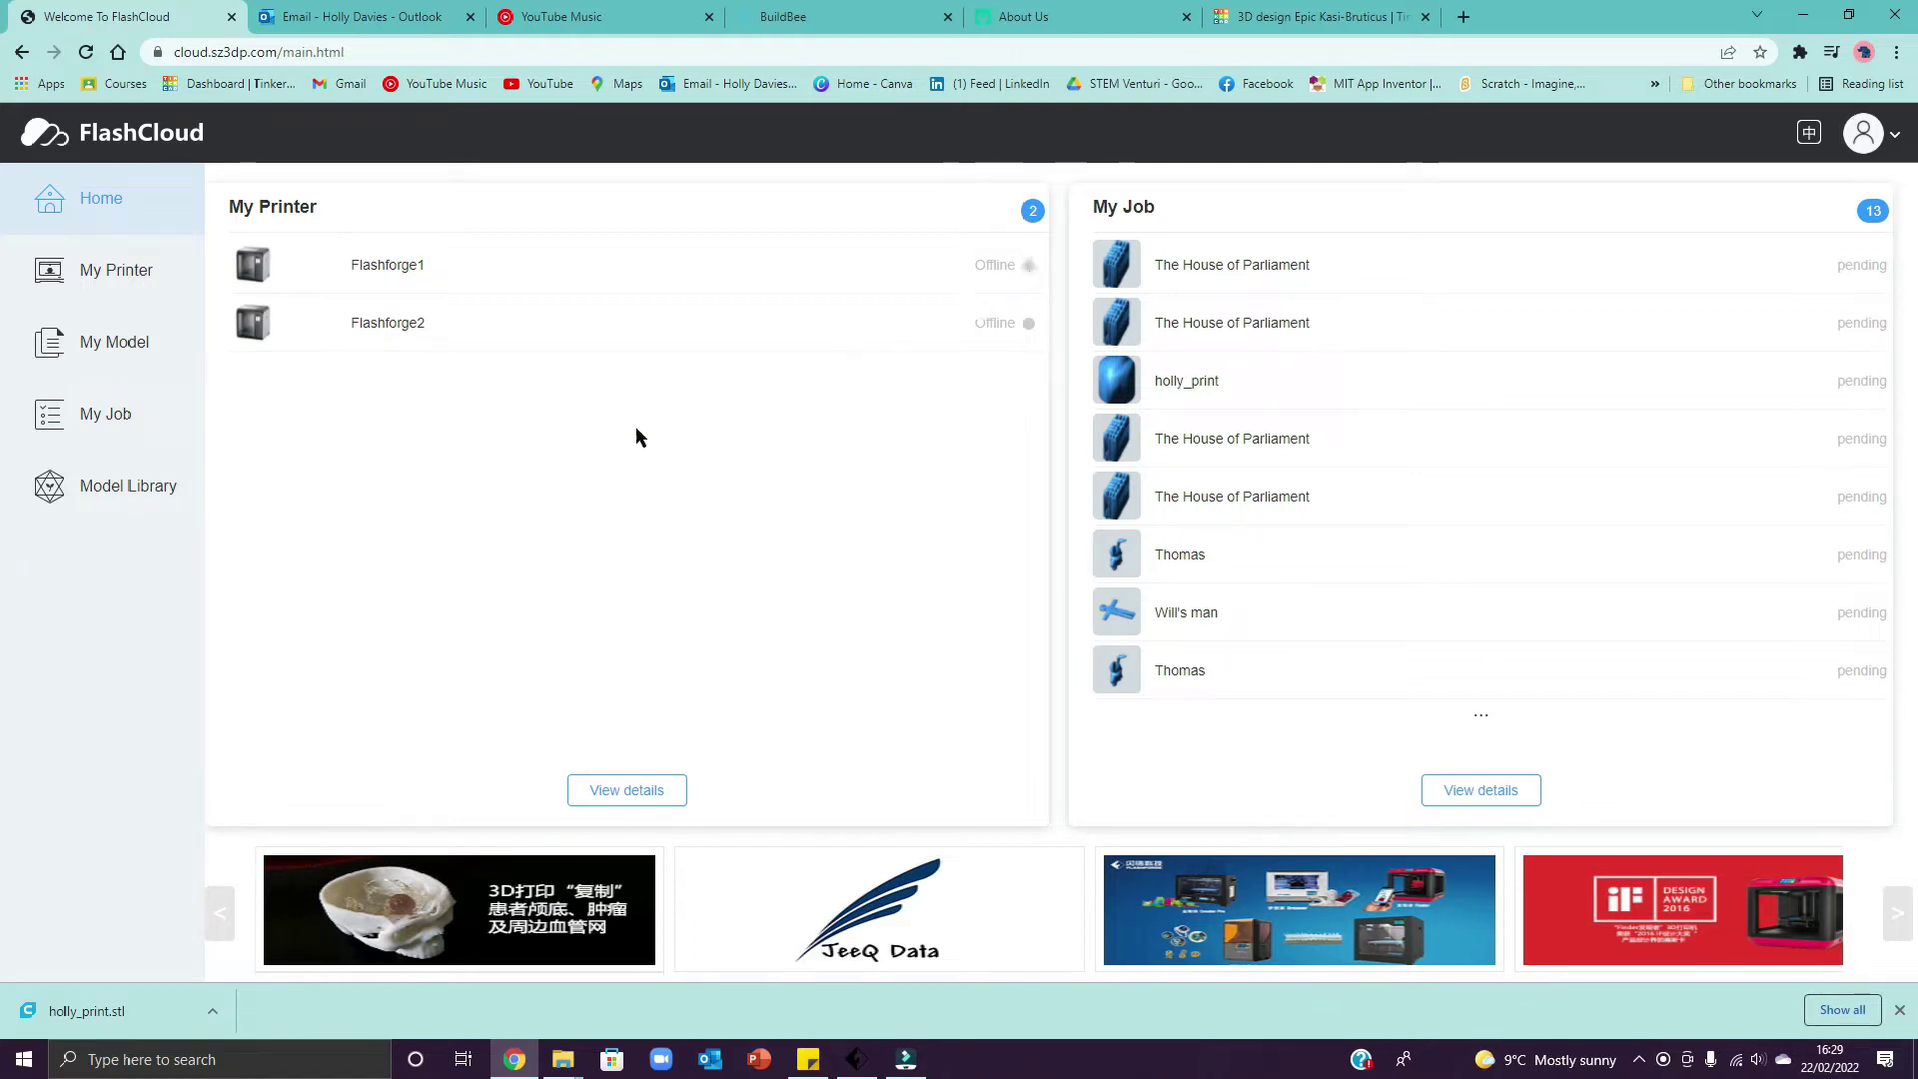
# Step: Open FlashCloud's Upload Models dialog from My Model, then switch to the Tinkercad holly_print design
pyautogui.click(110, 350)
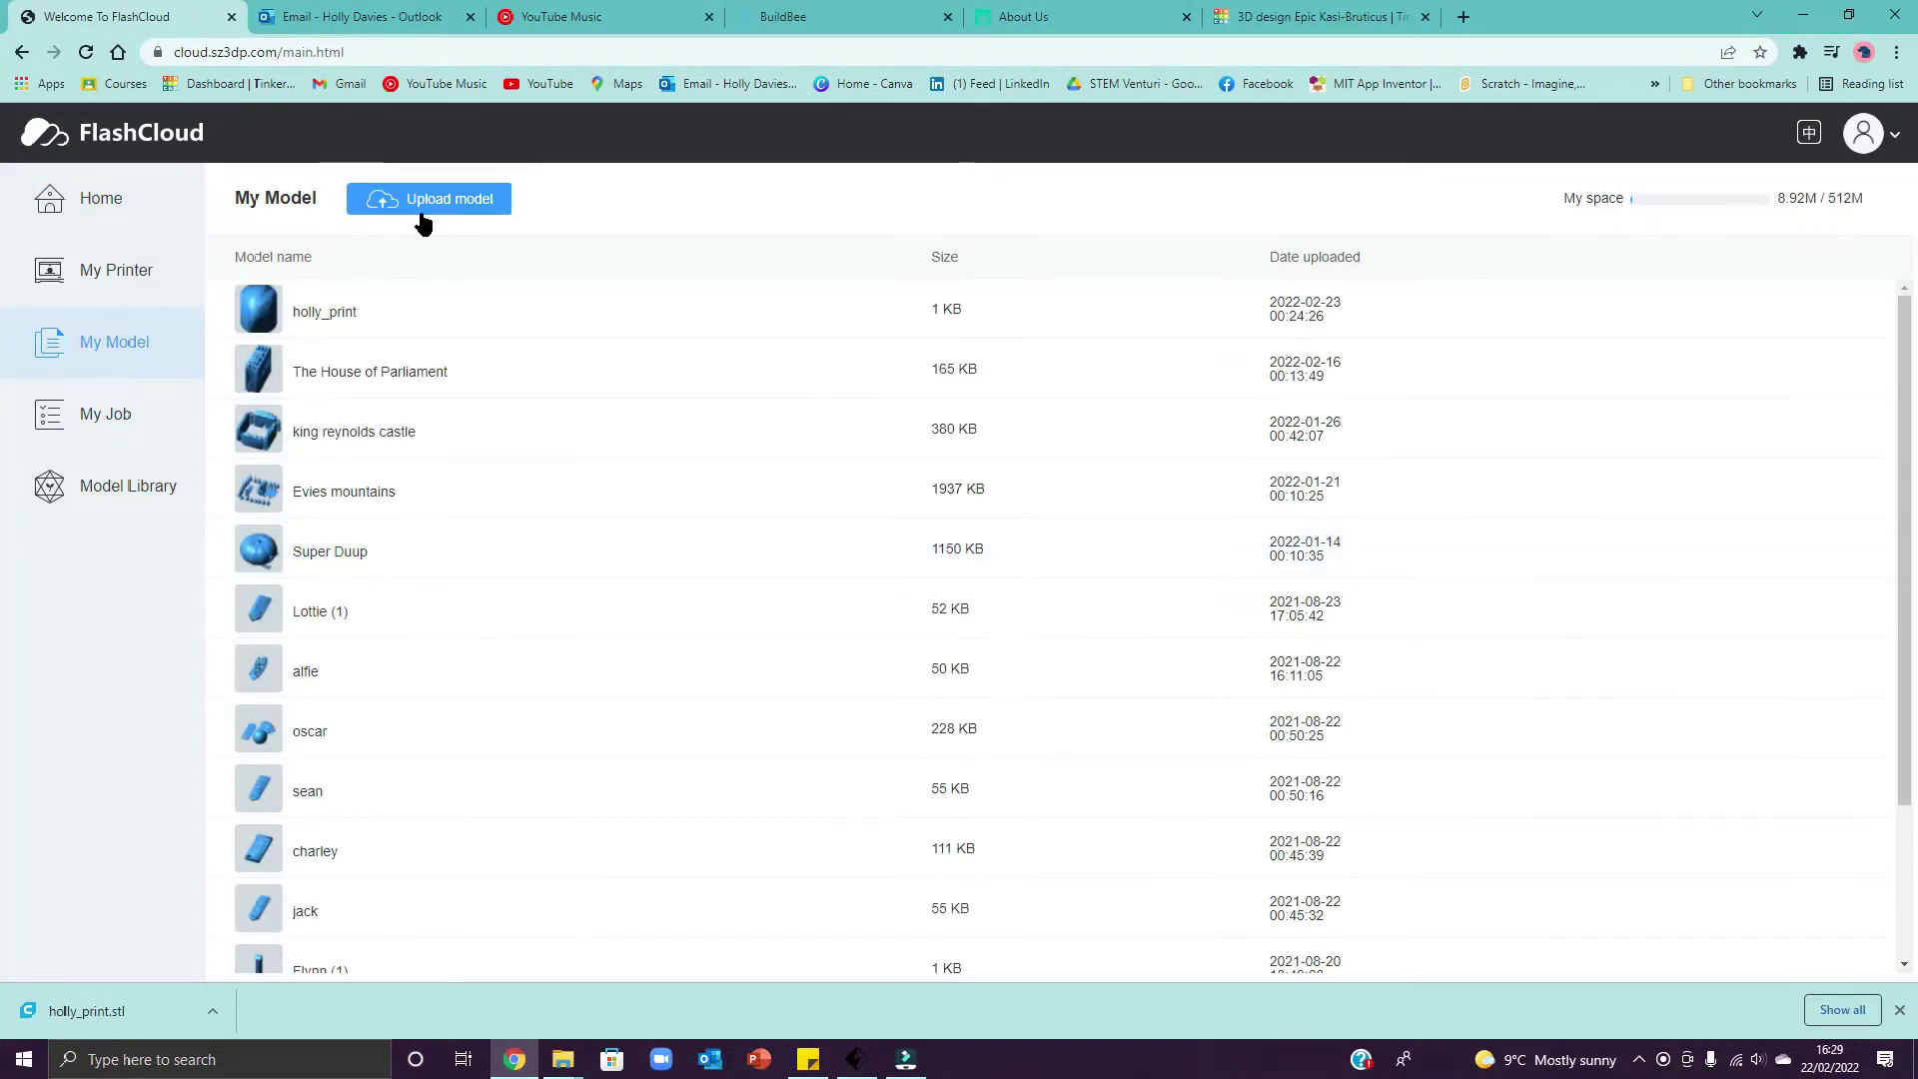
pyautogui.click(420, 198)
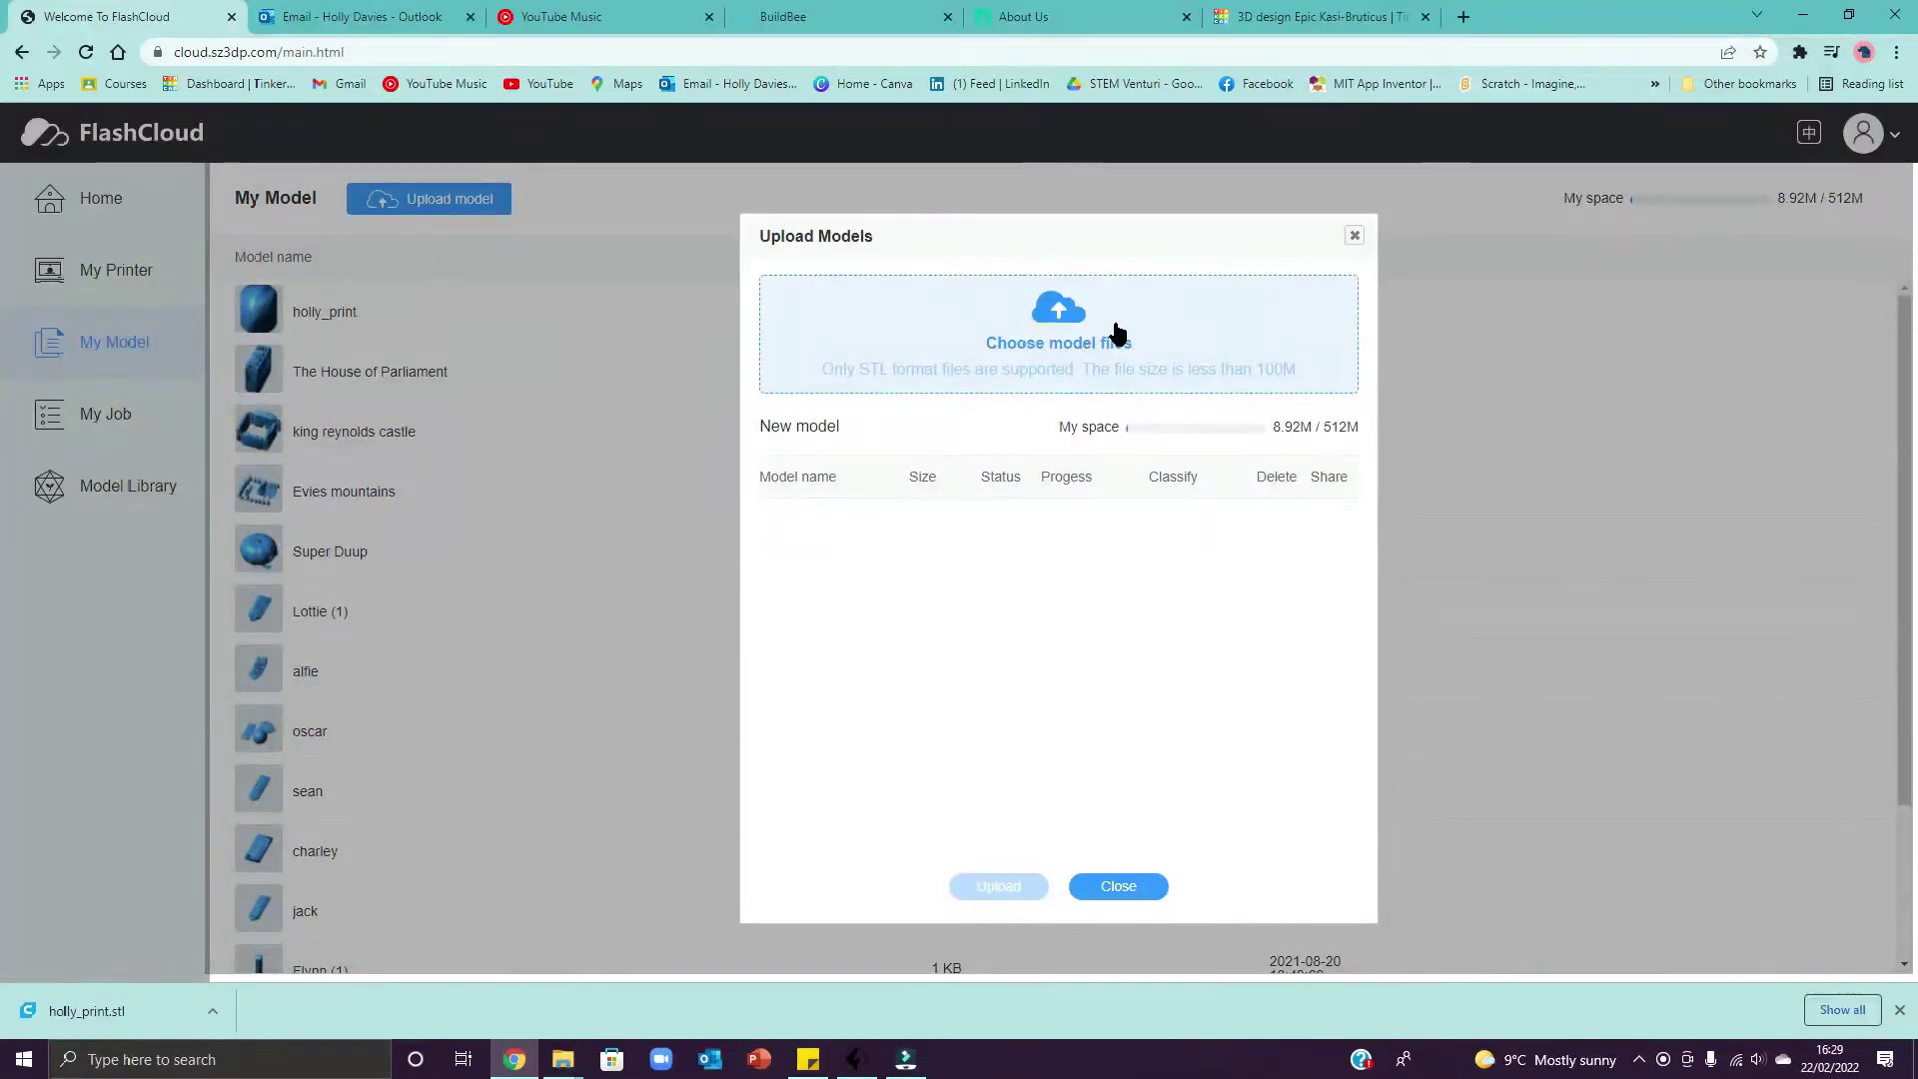
pyautogui.click(1296, 20)
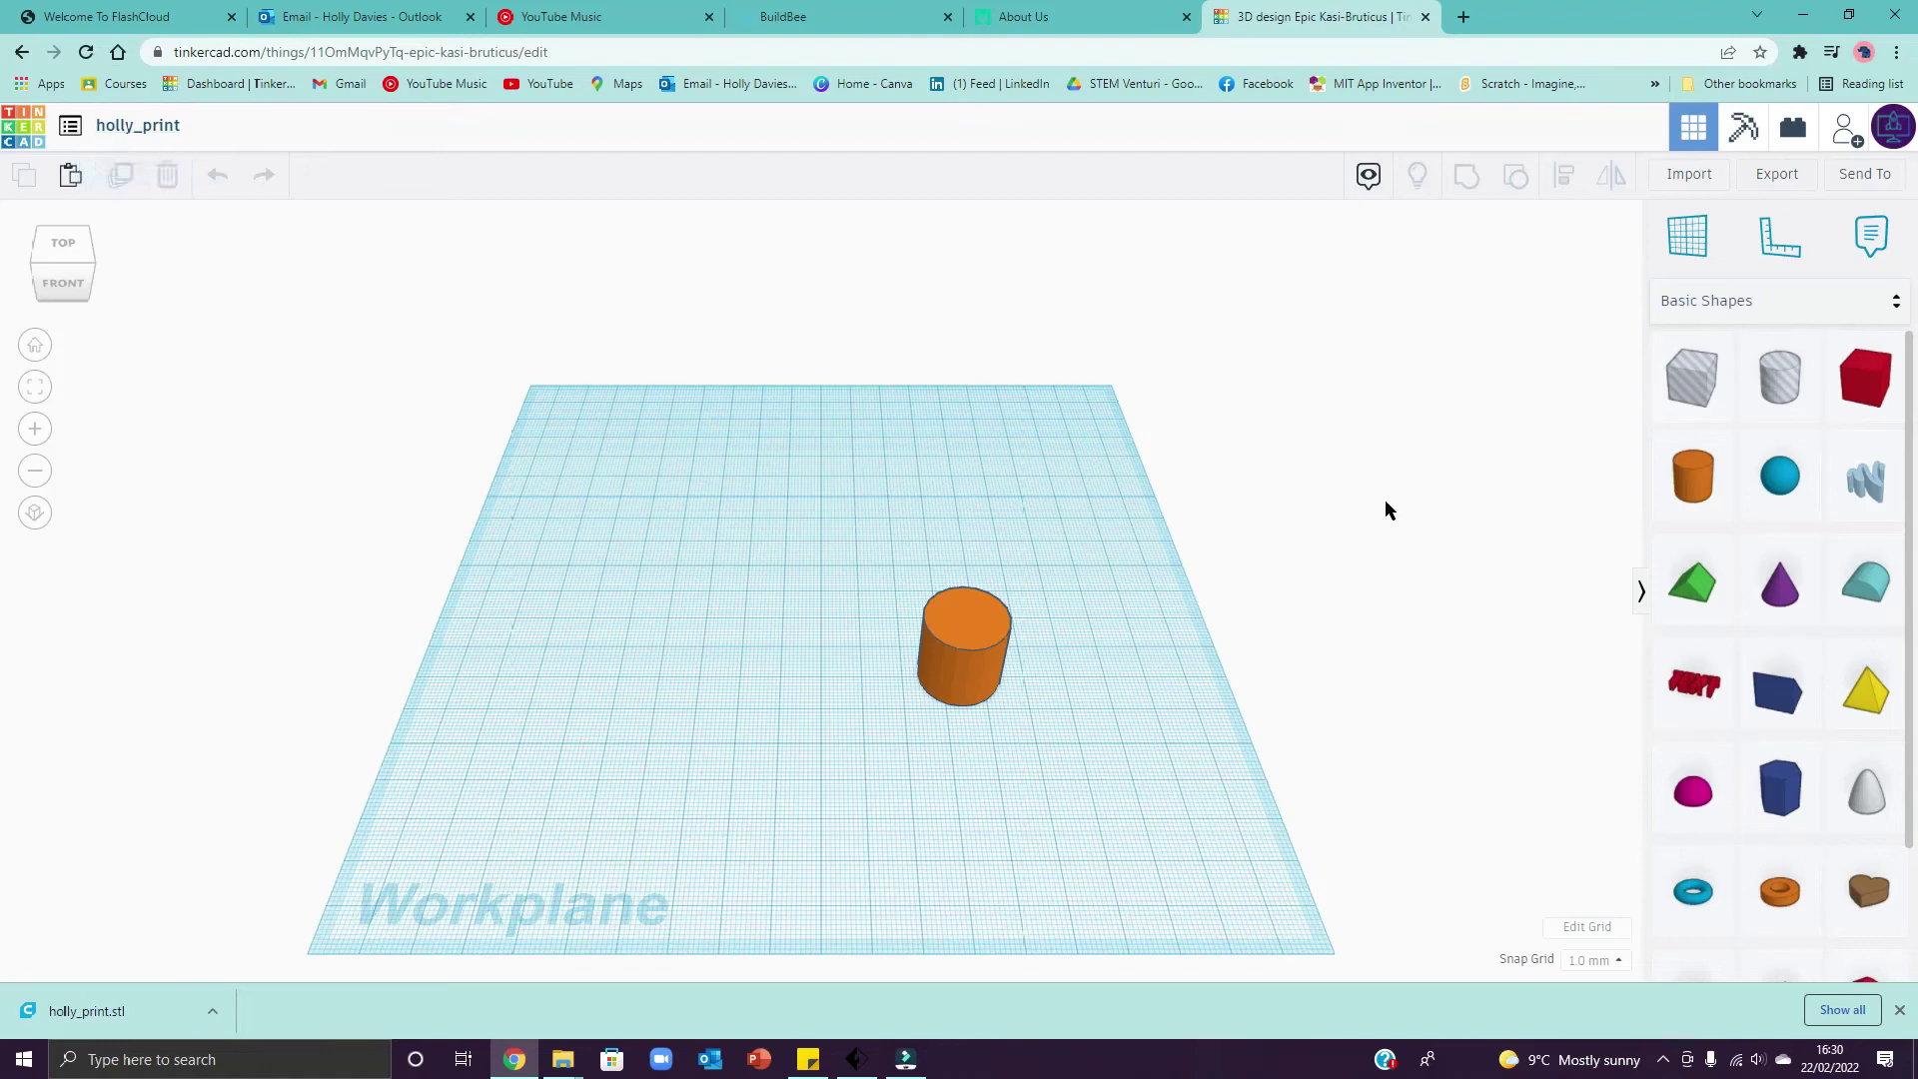
# Step: Export everything in the holly_print design as an .STL file
pyautogui.click(1777, 182)
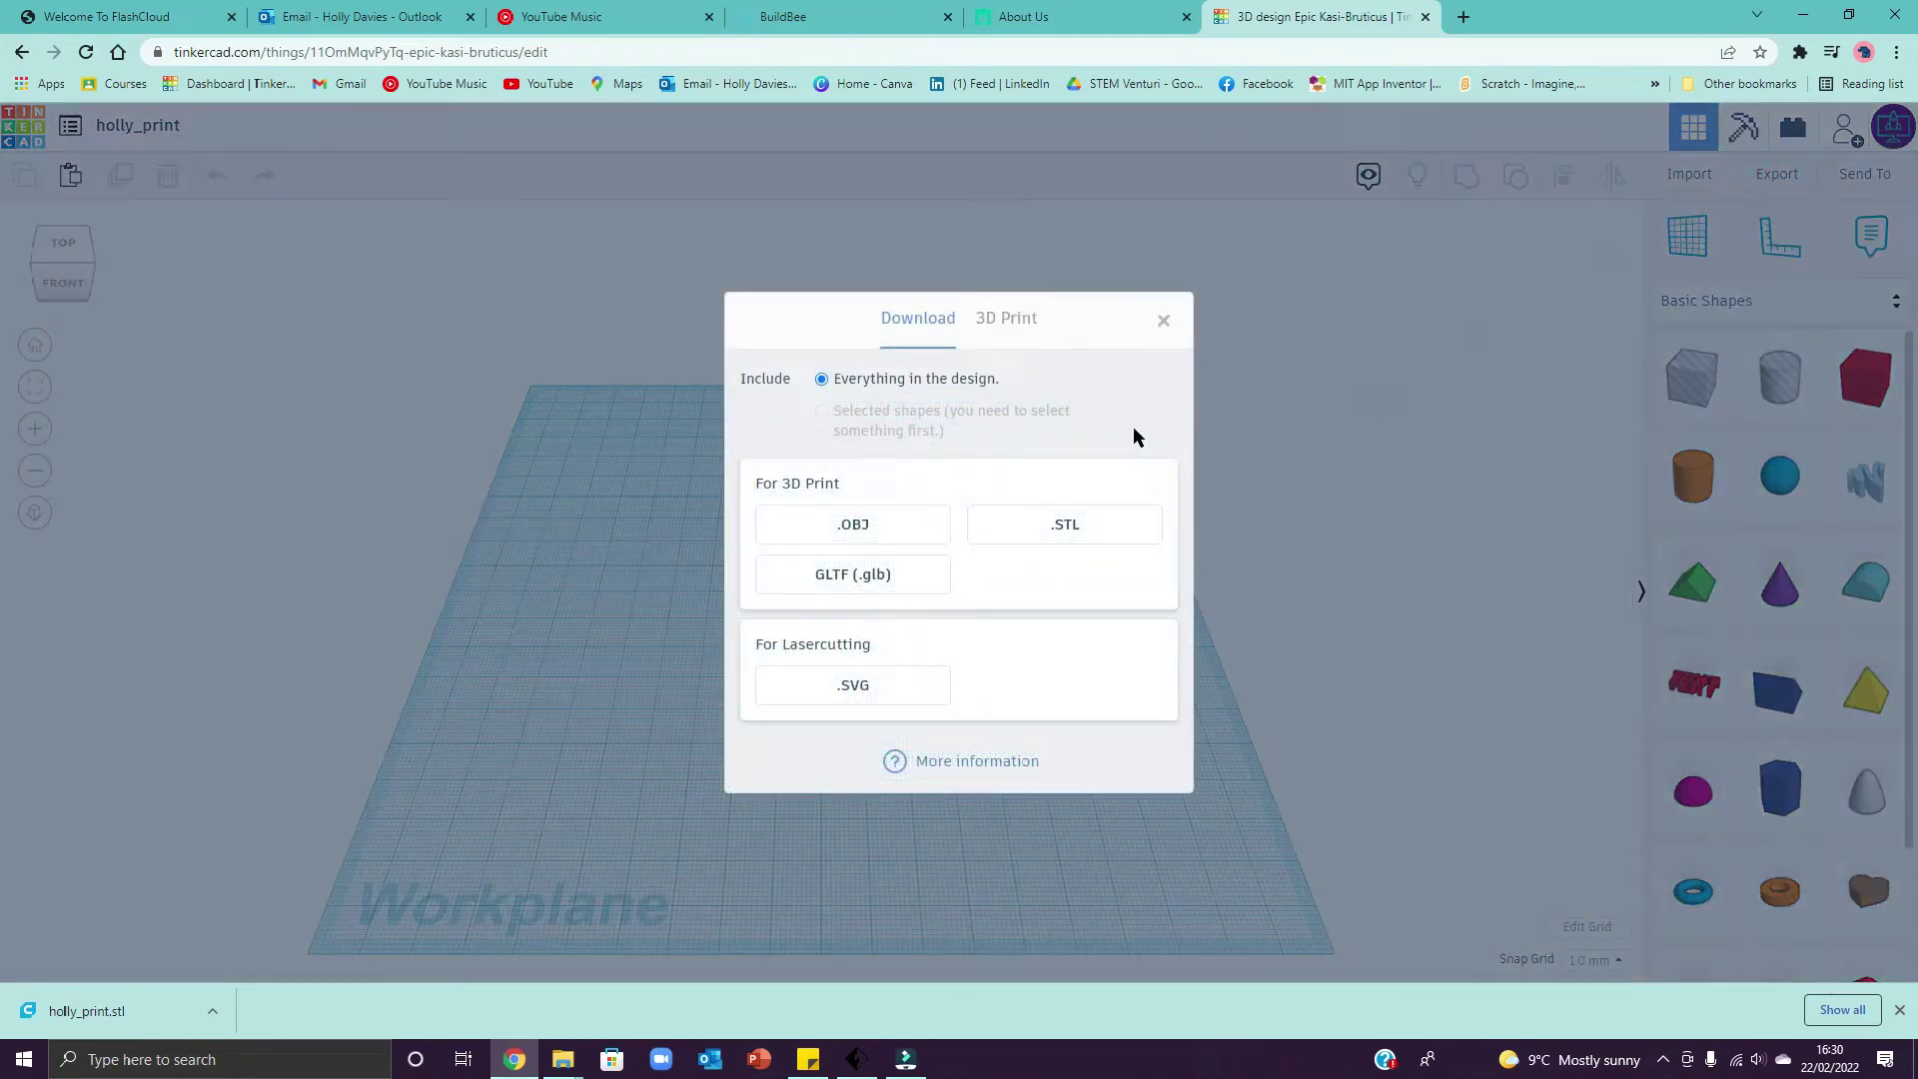
pyautogui.click(1059, 526)
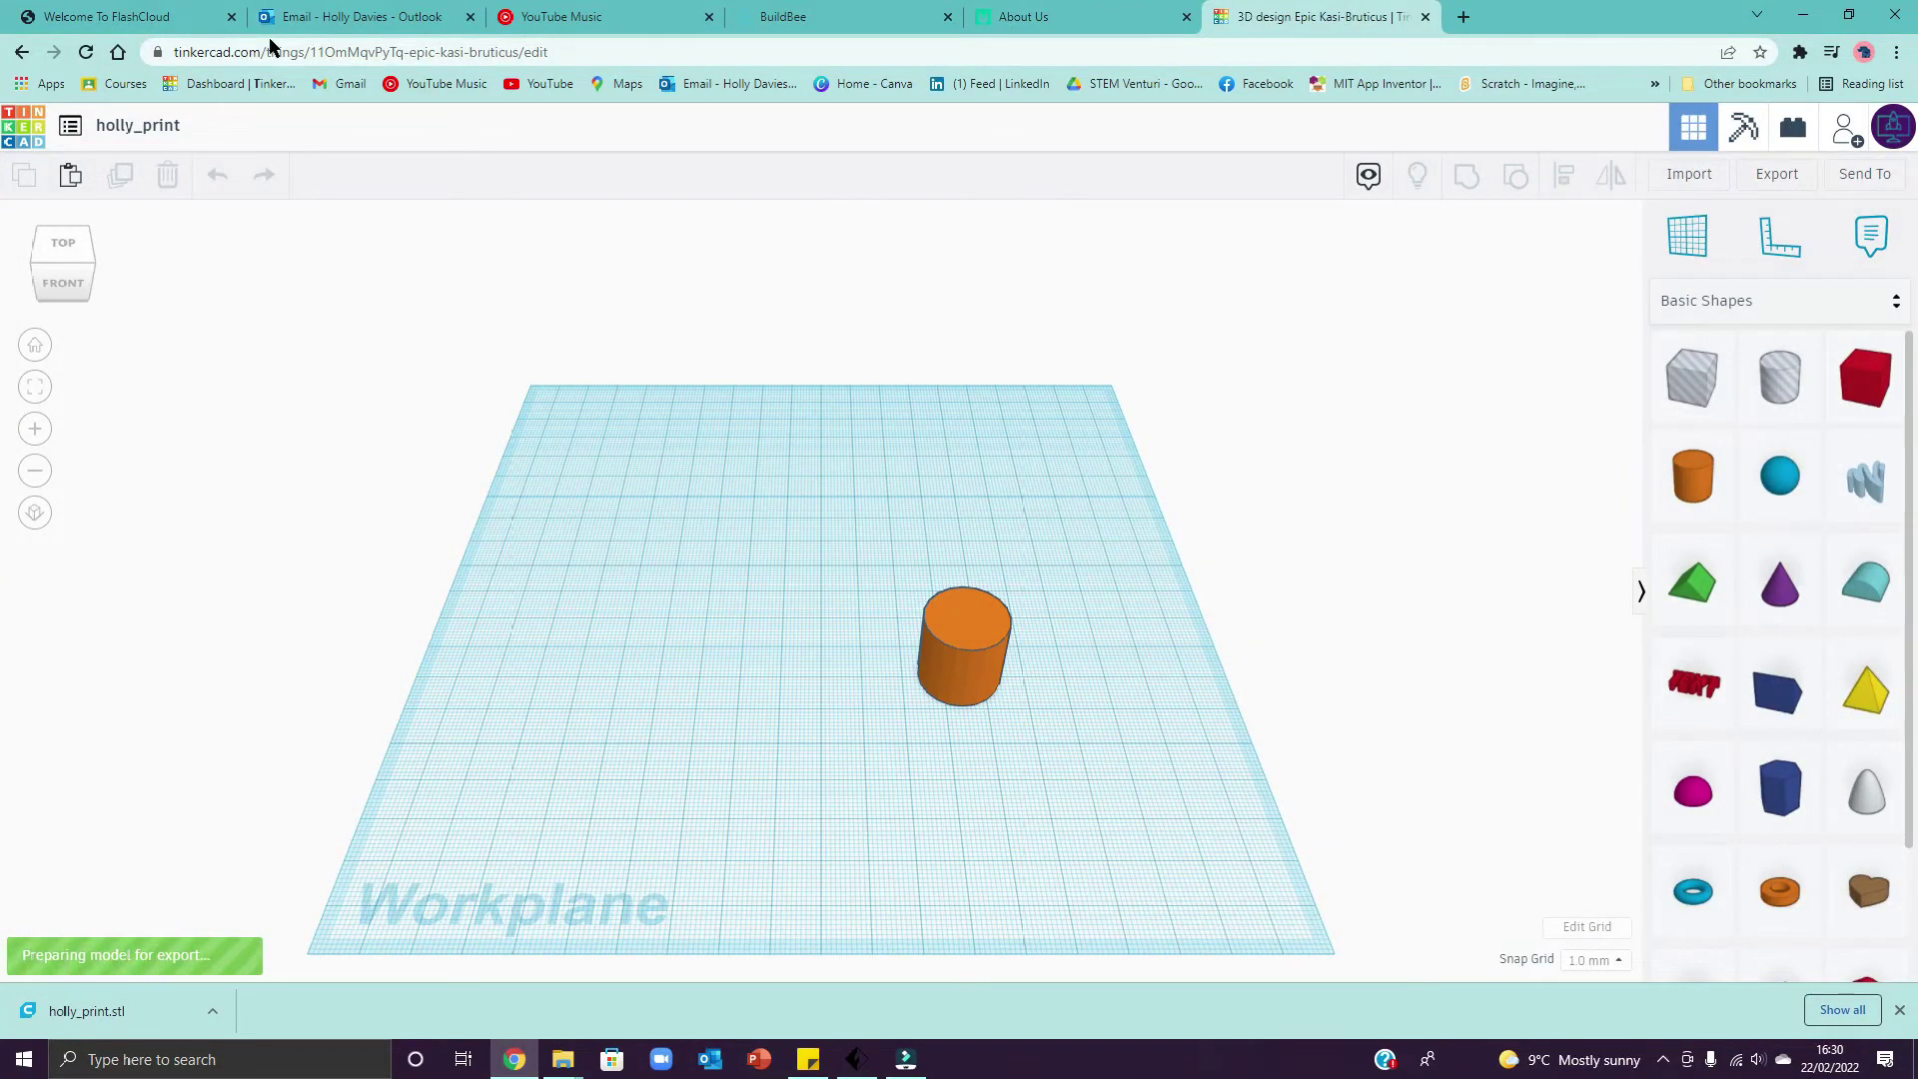
# Step: Back in FlashCloud, choose holly_print.stl from Downloads and upload it
pyautogui.click(110, 18)
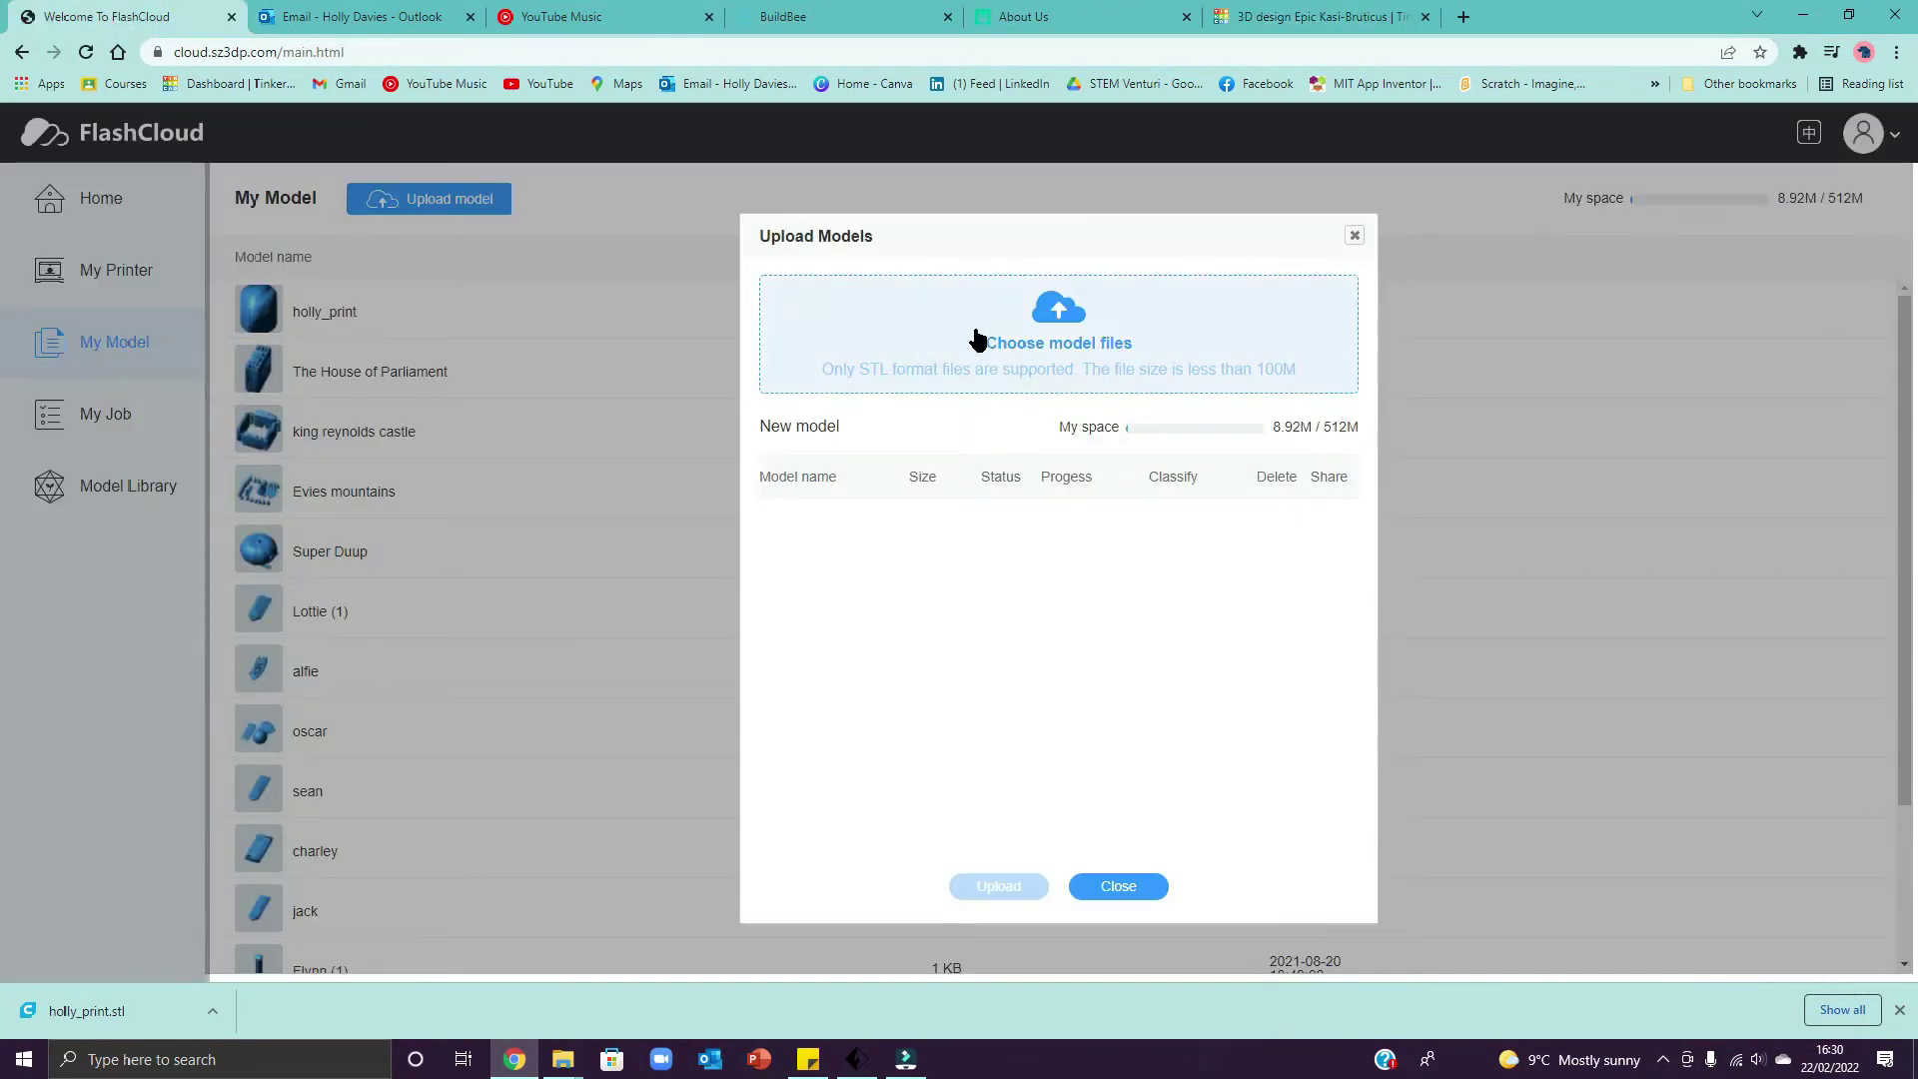
pyautogui.click(1057, 340)
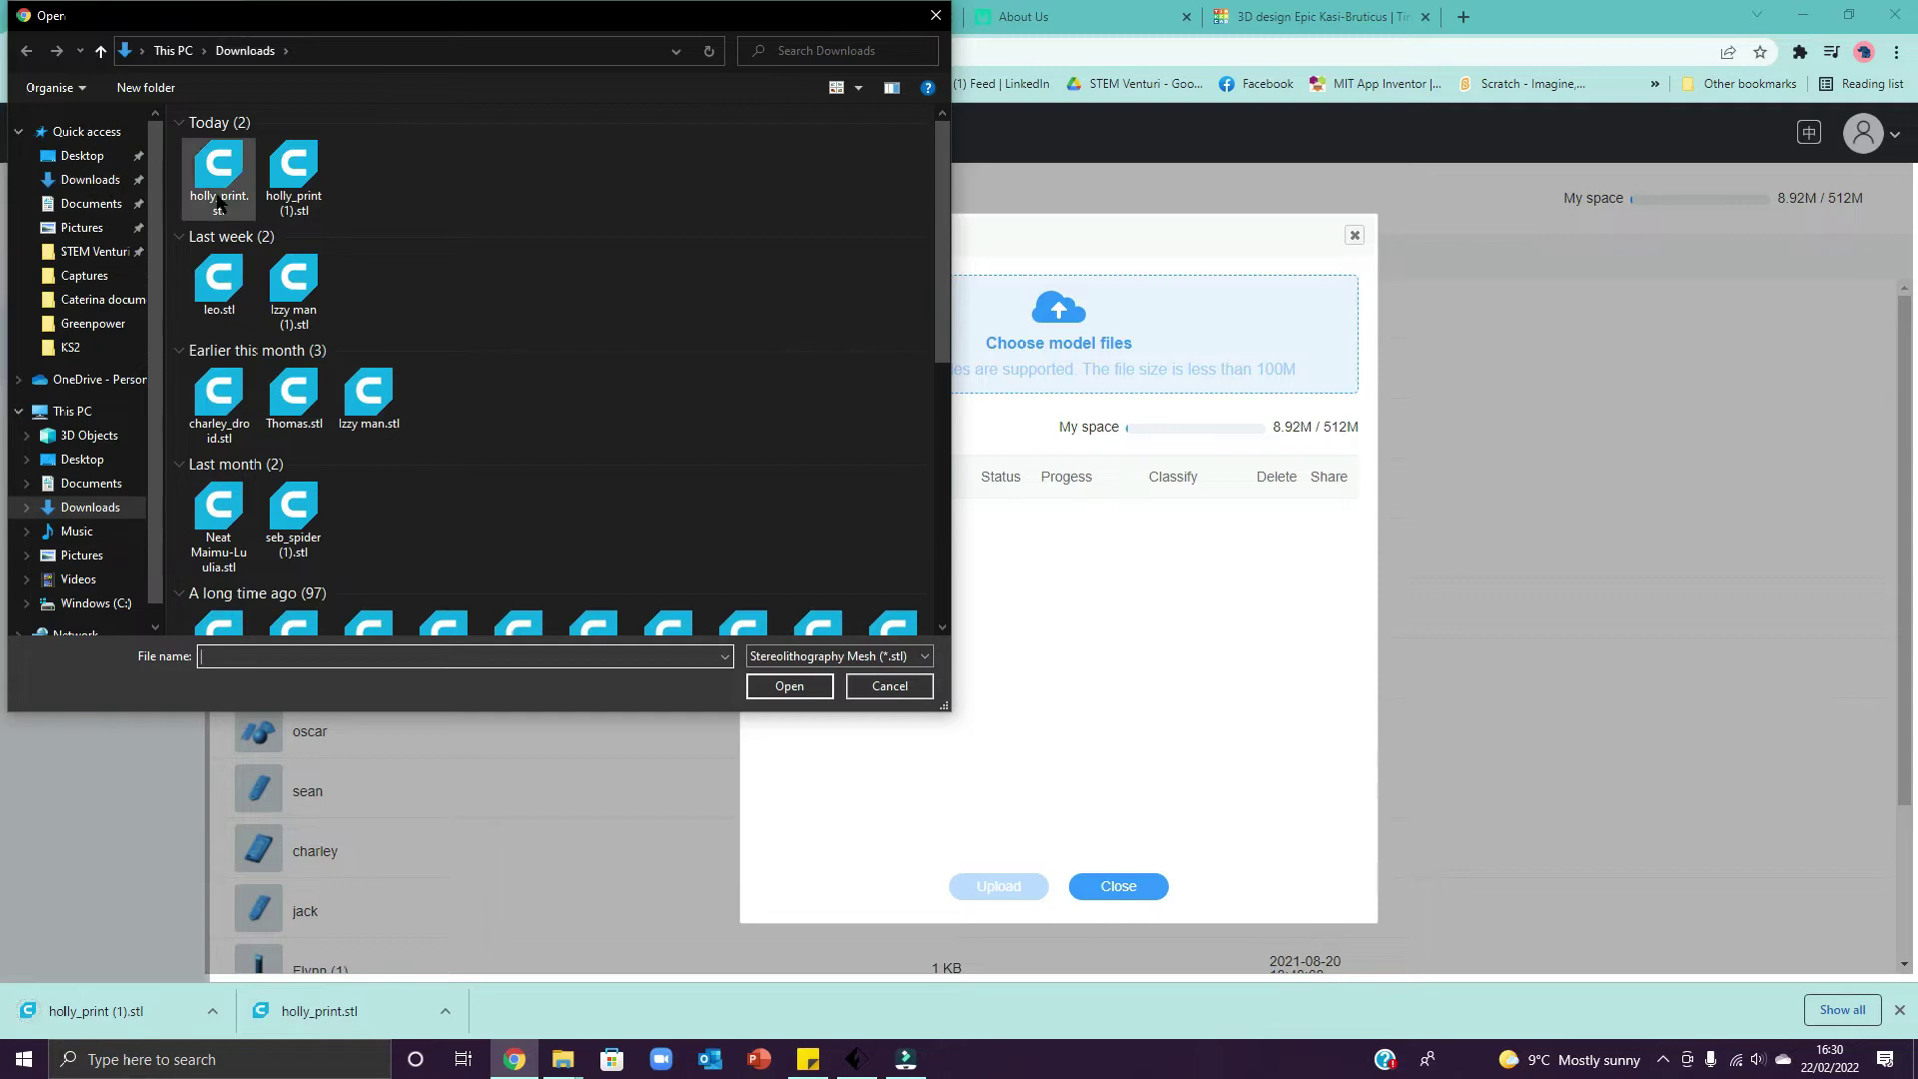
pyautogui.doubleClick(217, 178)
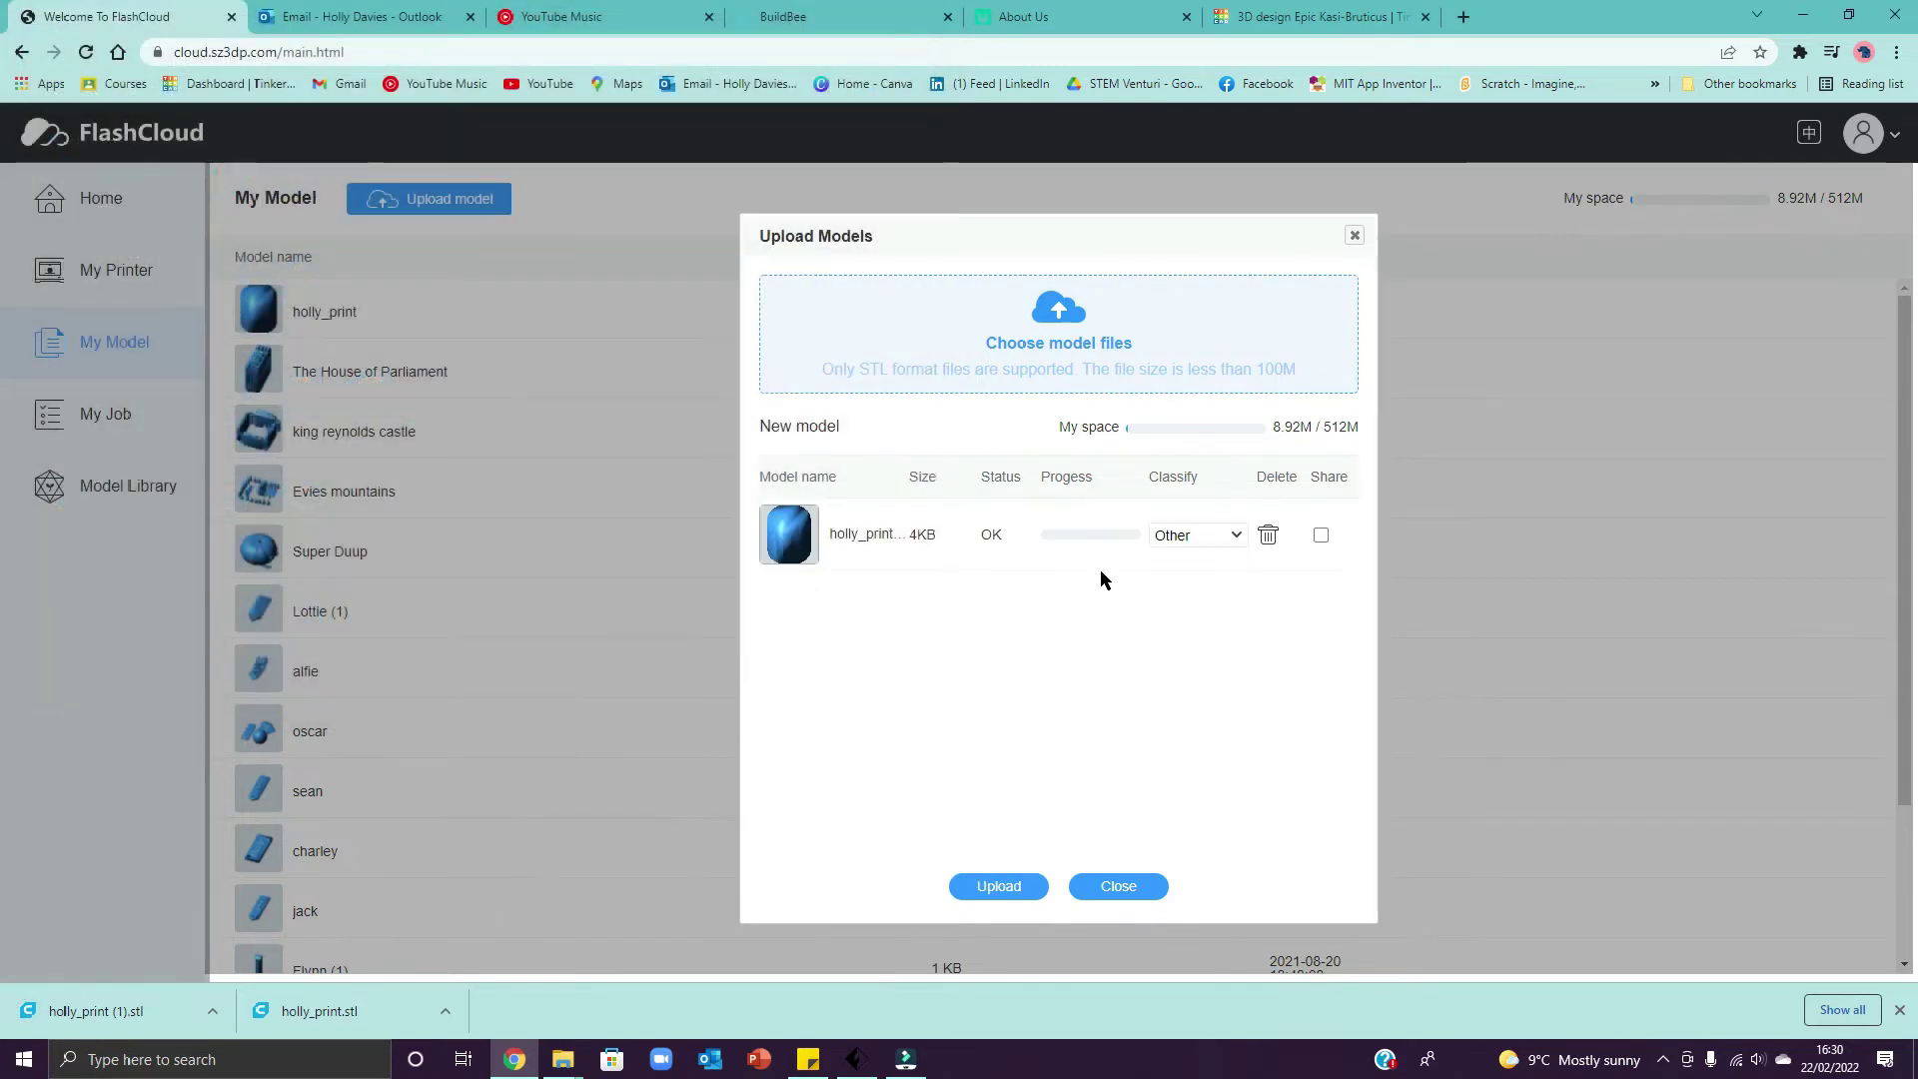
pyautogui.click(1007, 894)
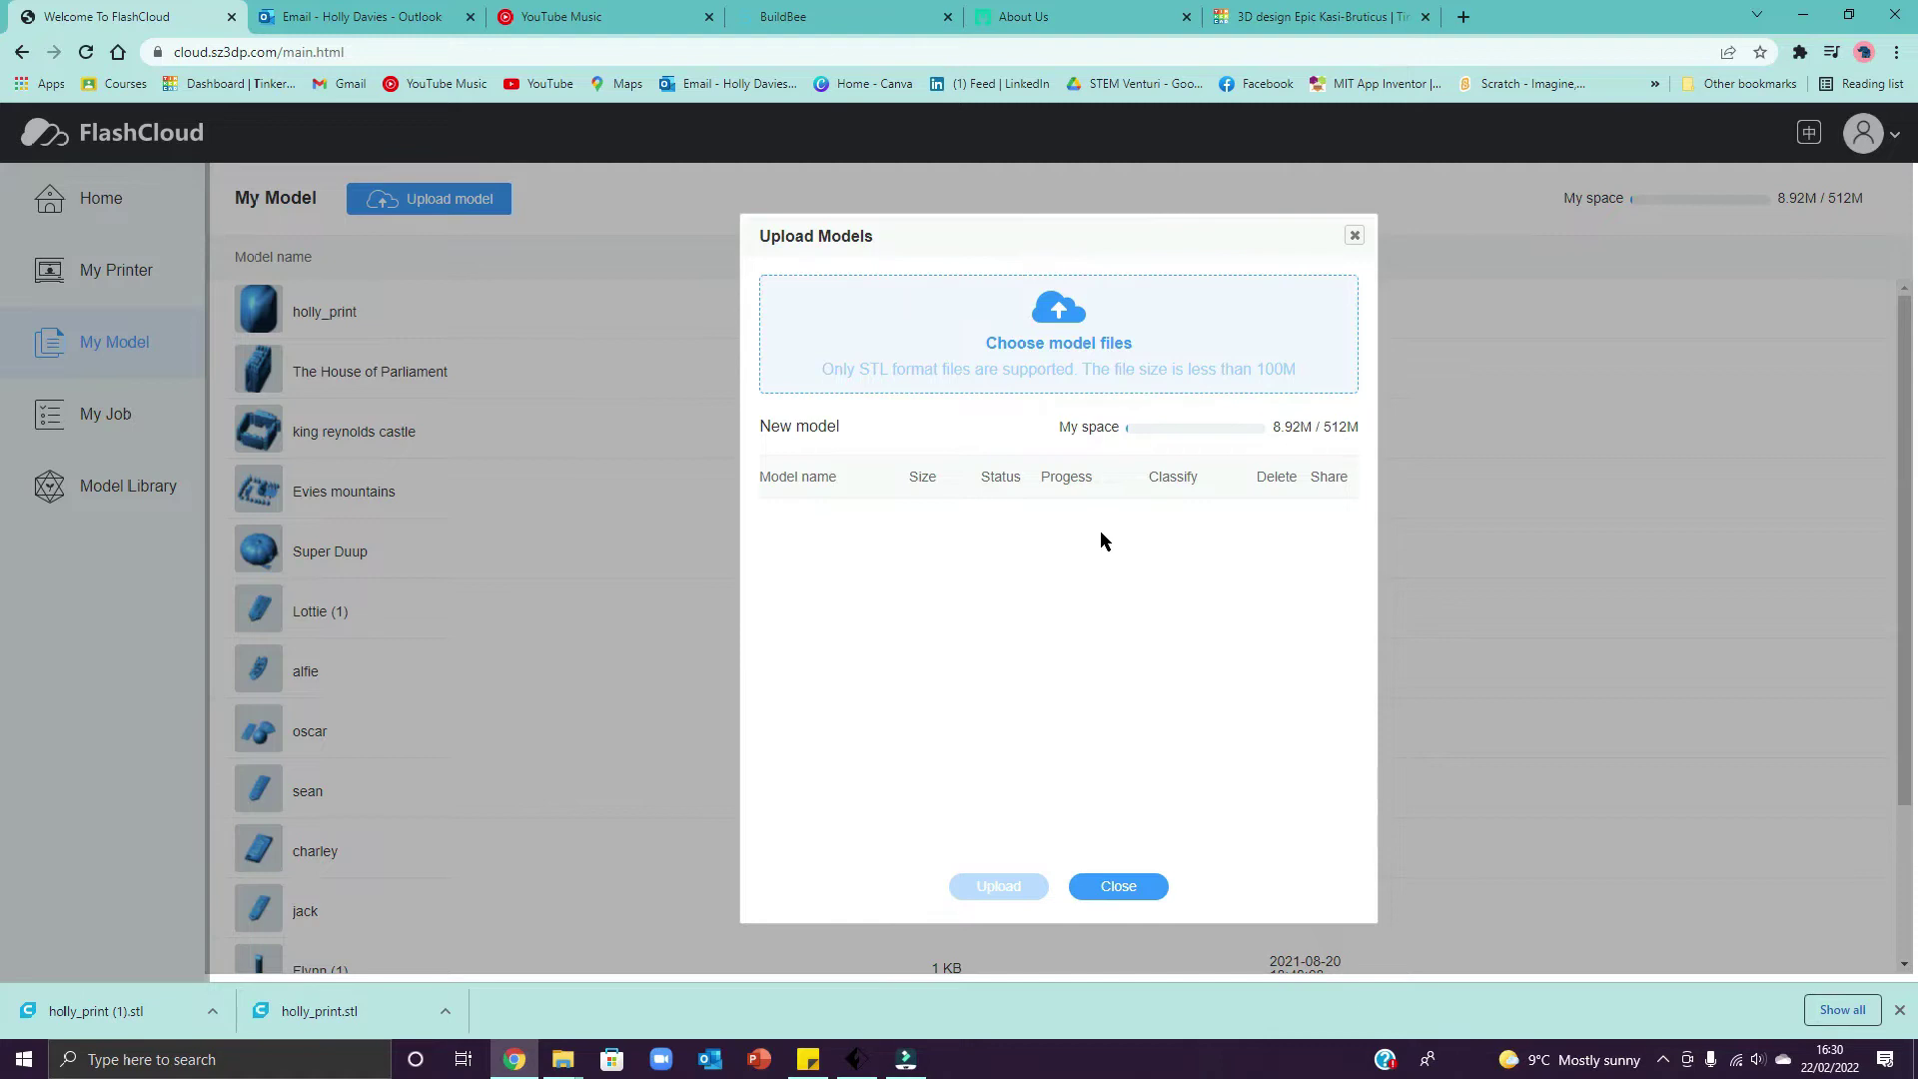
# Step: Close the upload window and open the print setup for the new holly_print model
pyautogui.click(1099, 888)
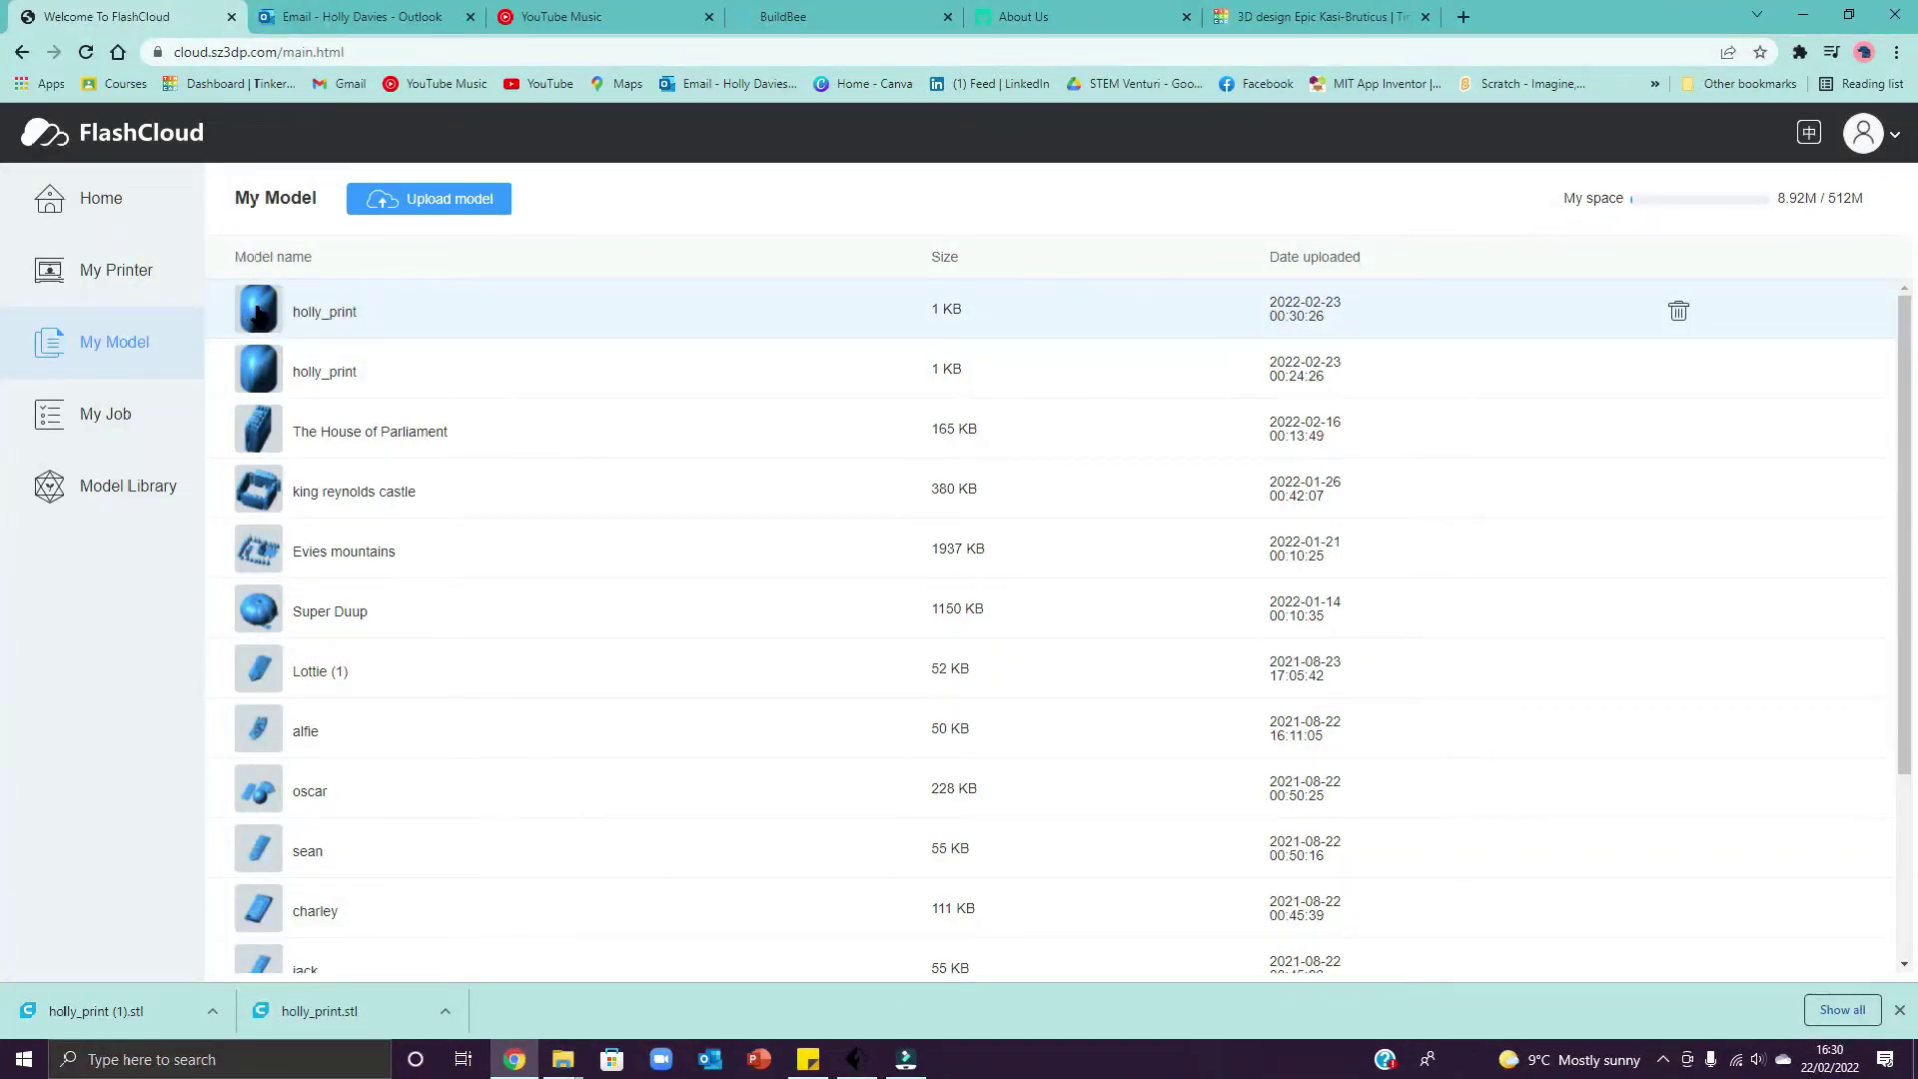
pyautogui.click(330, 313)
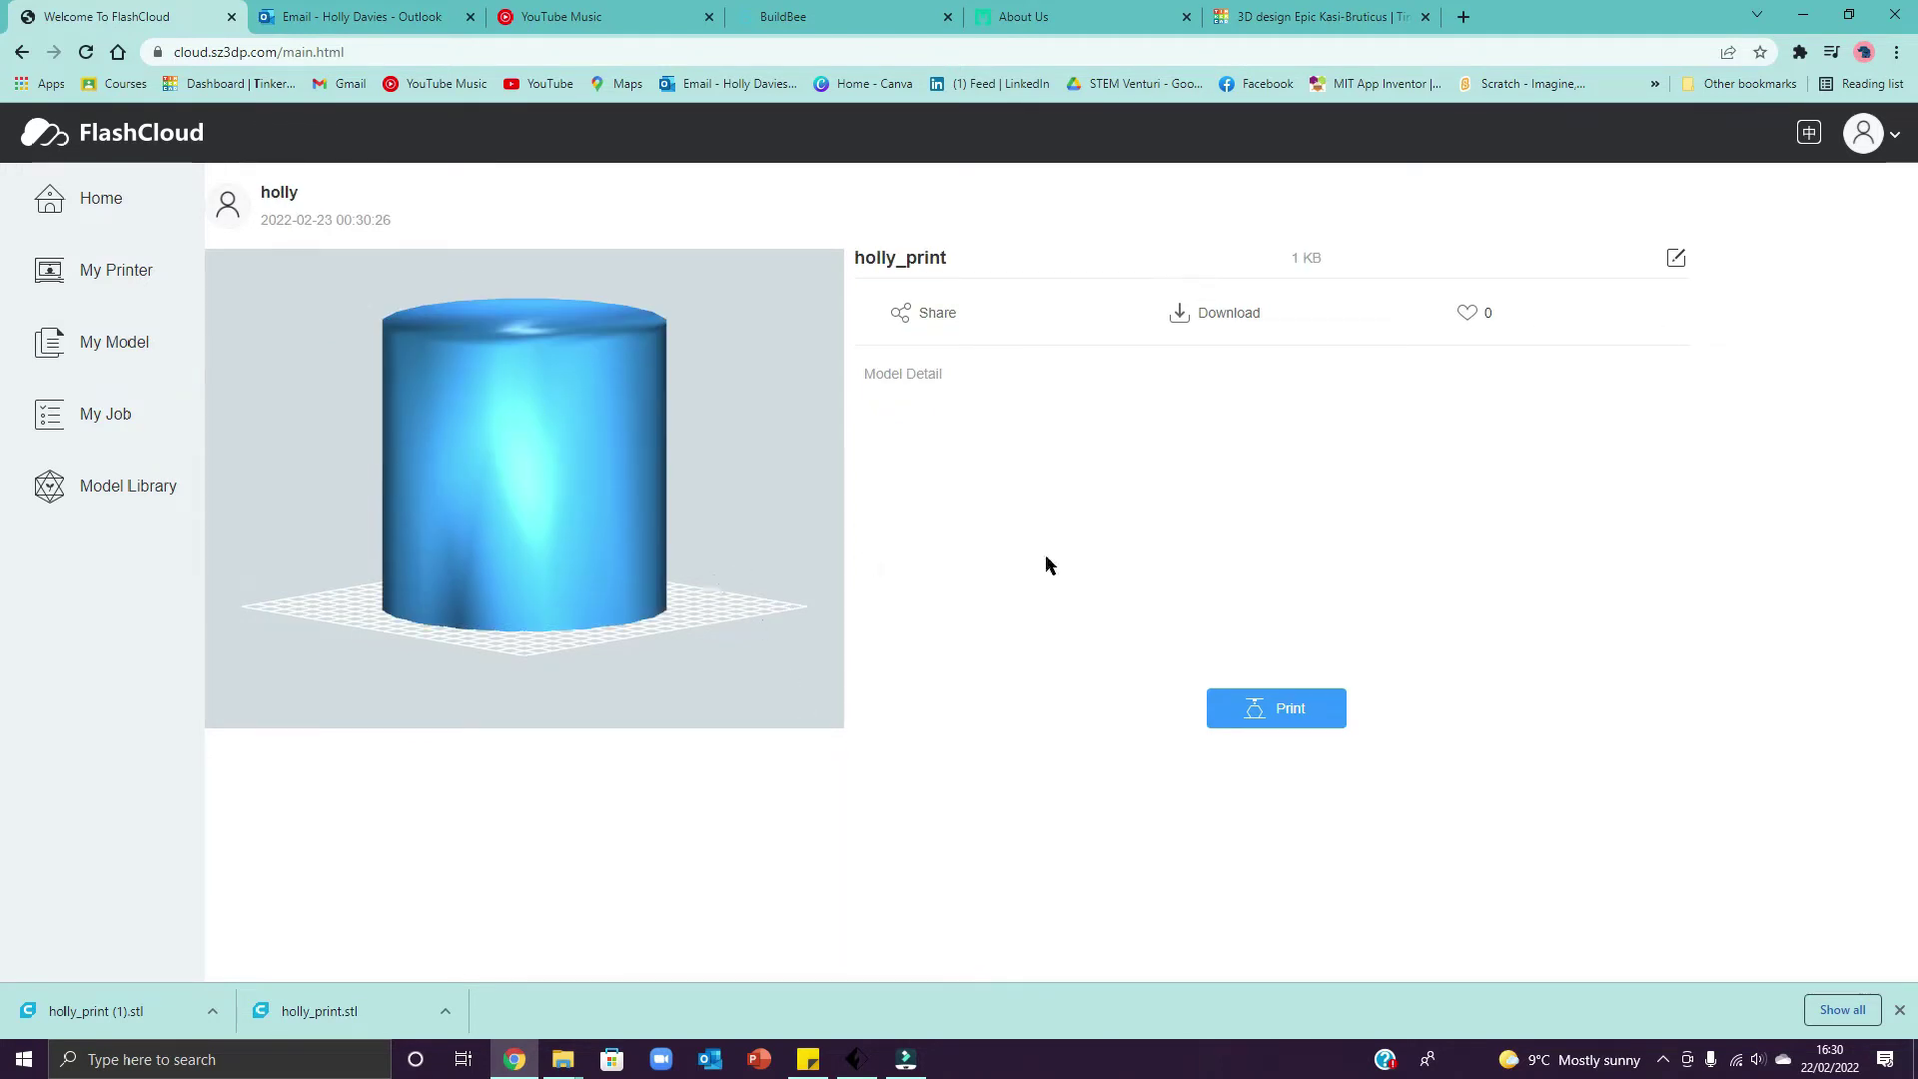
pyautogui.click(1339, 718)
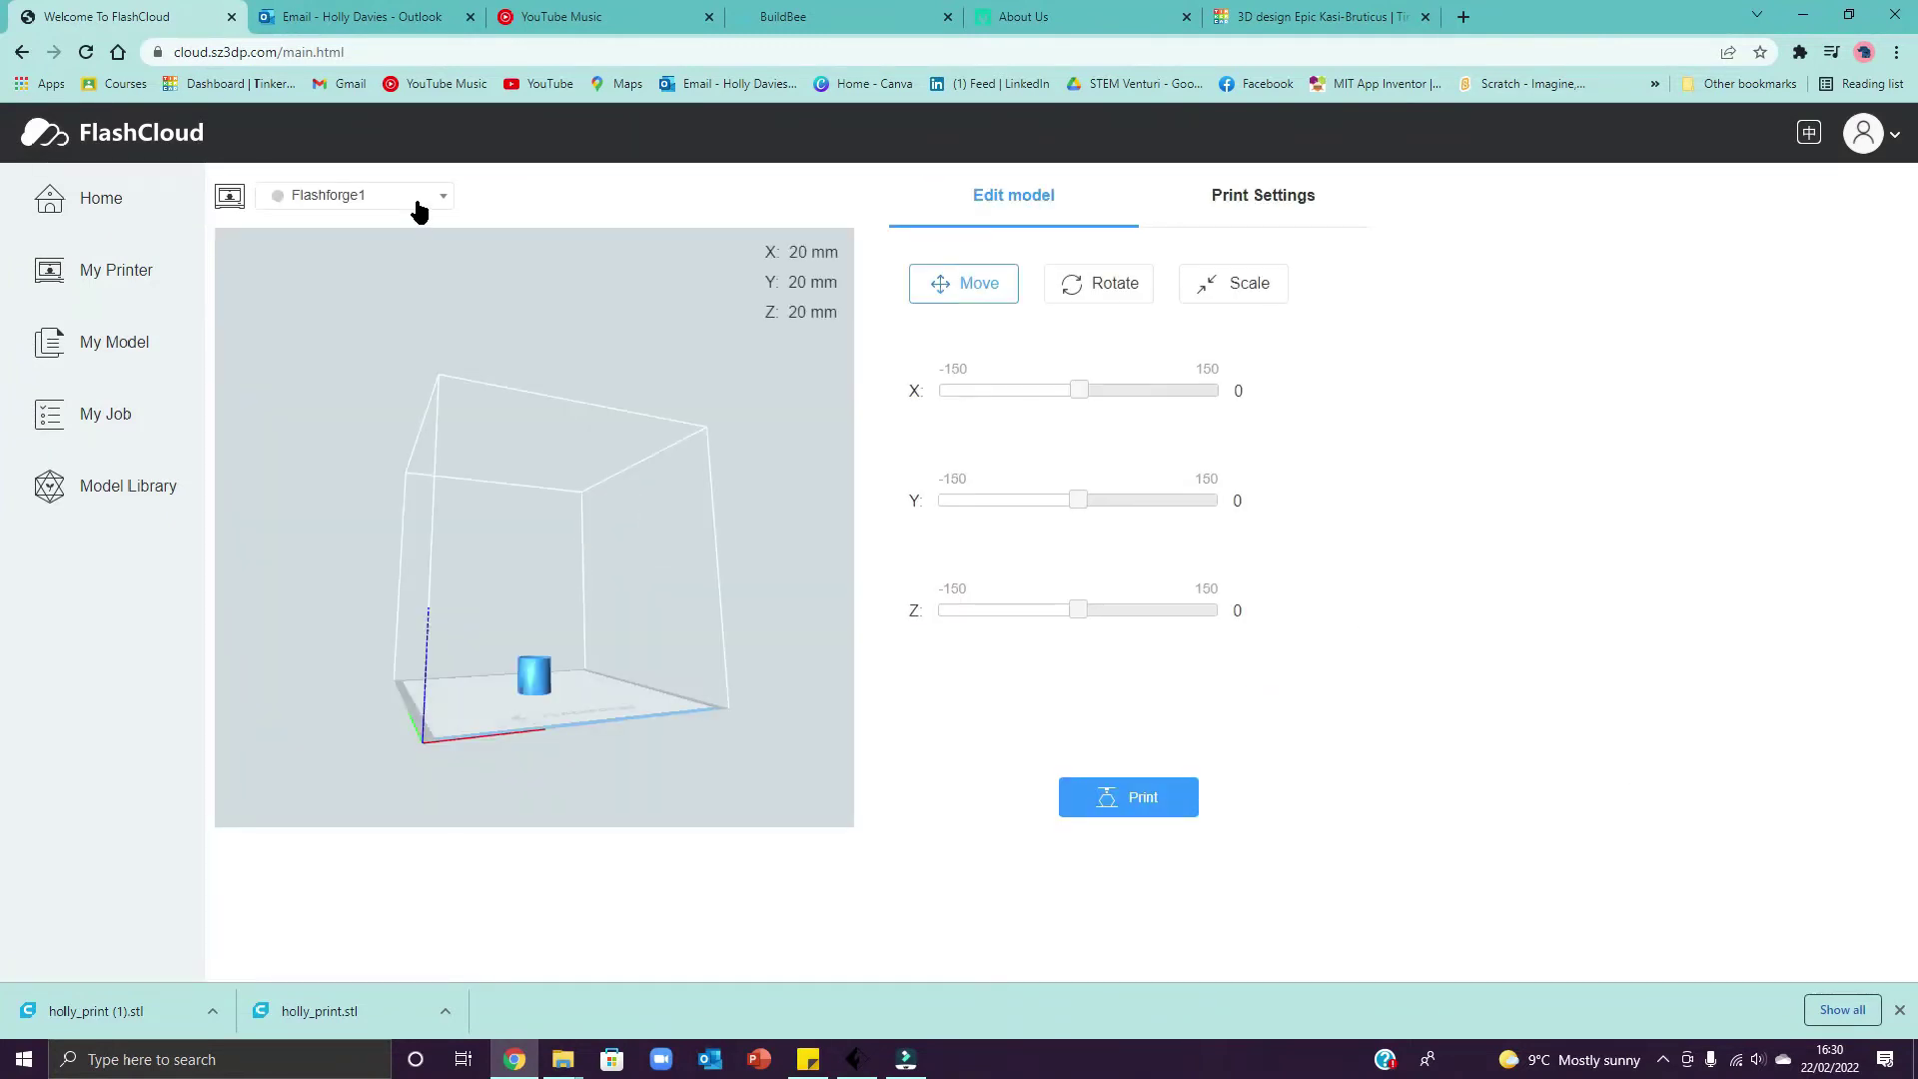
# Step: Keep Flashforge1 as the printer and shift the cylinder along Y on the build plate
pyautogui.click(427, 199)
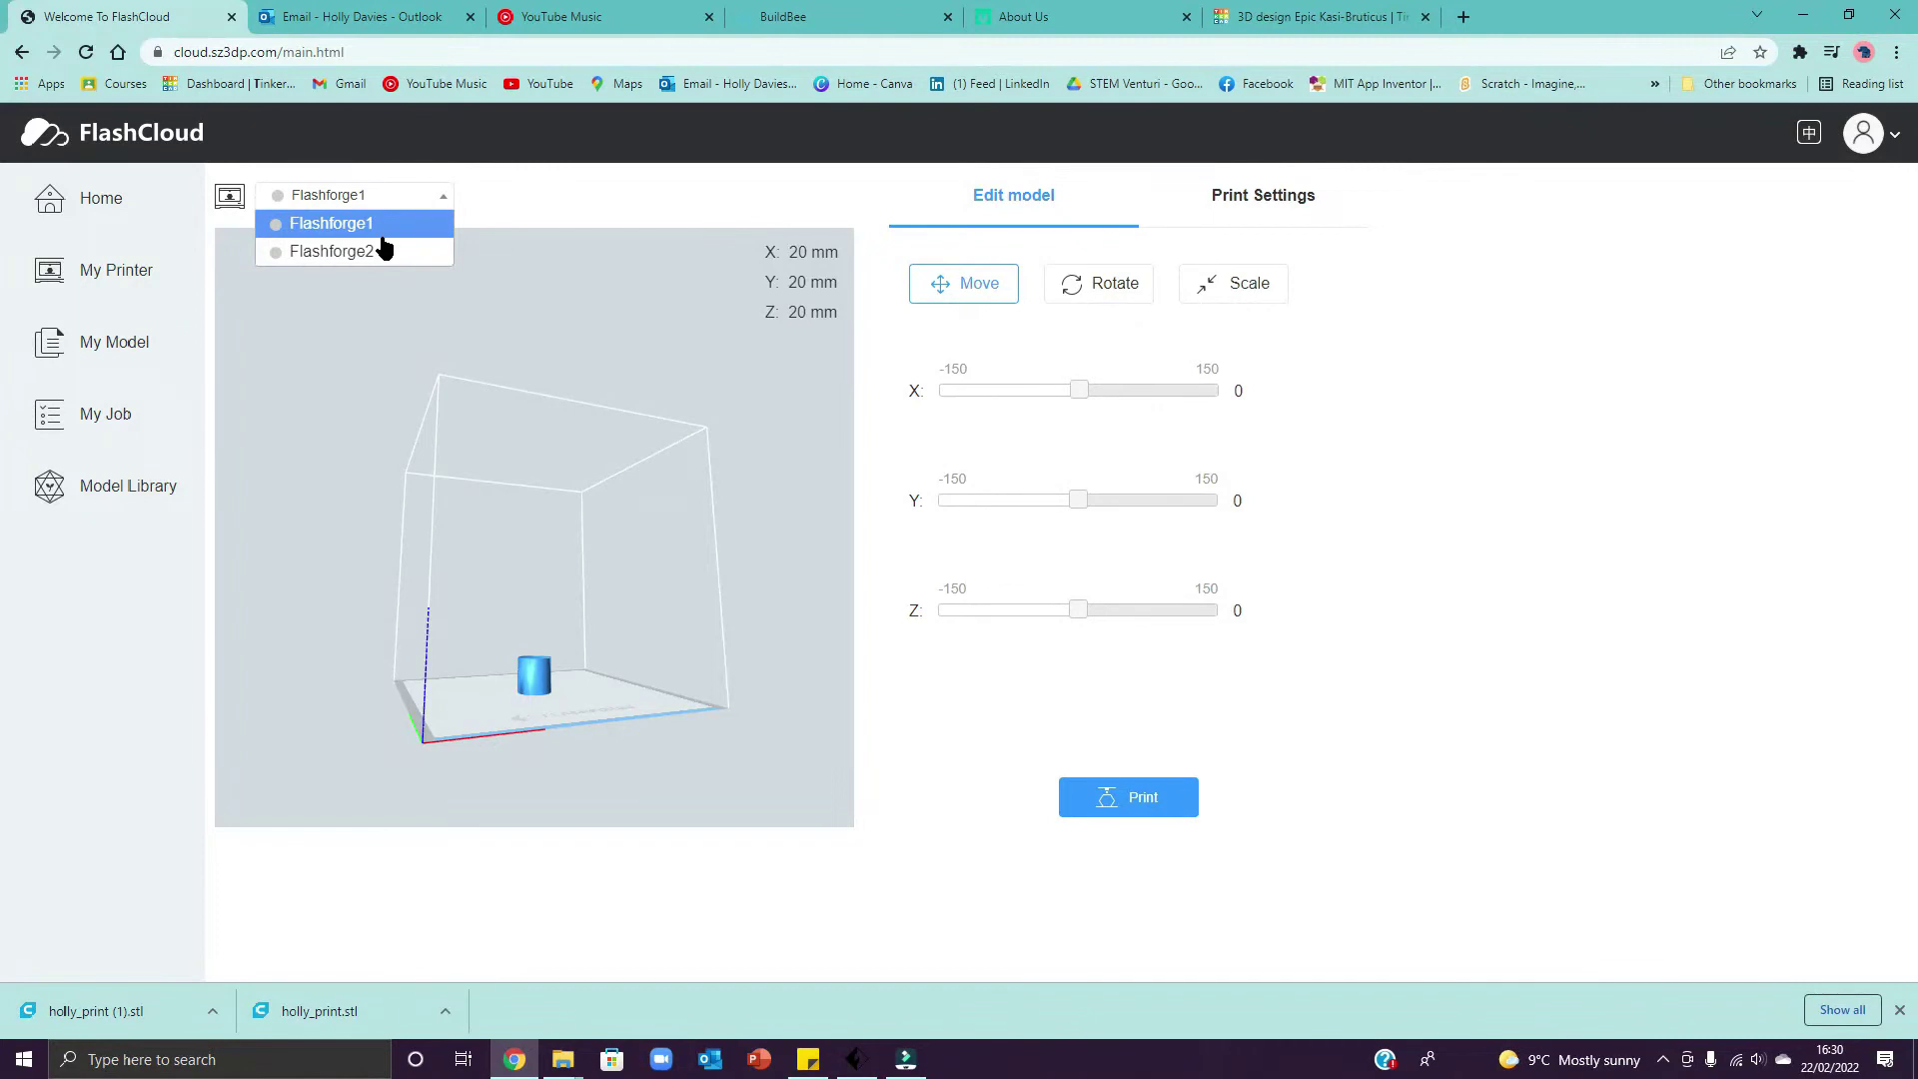
pyautogui.click(608, 200)
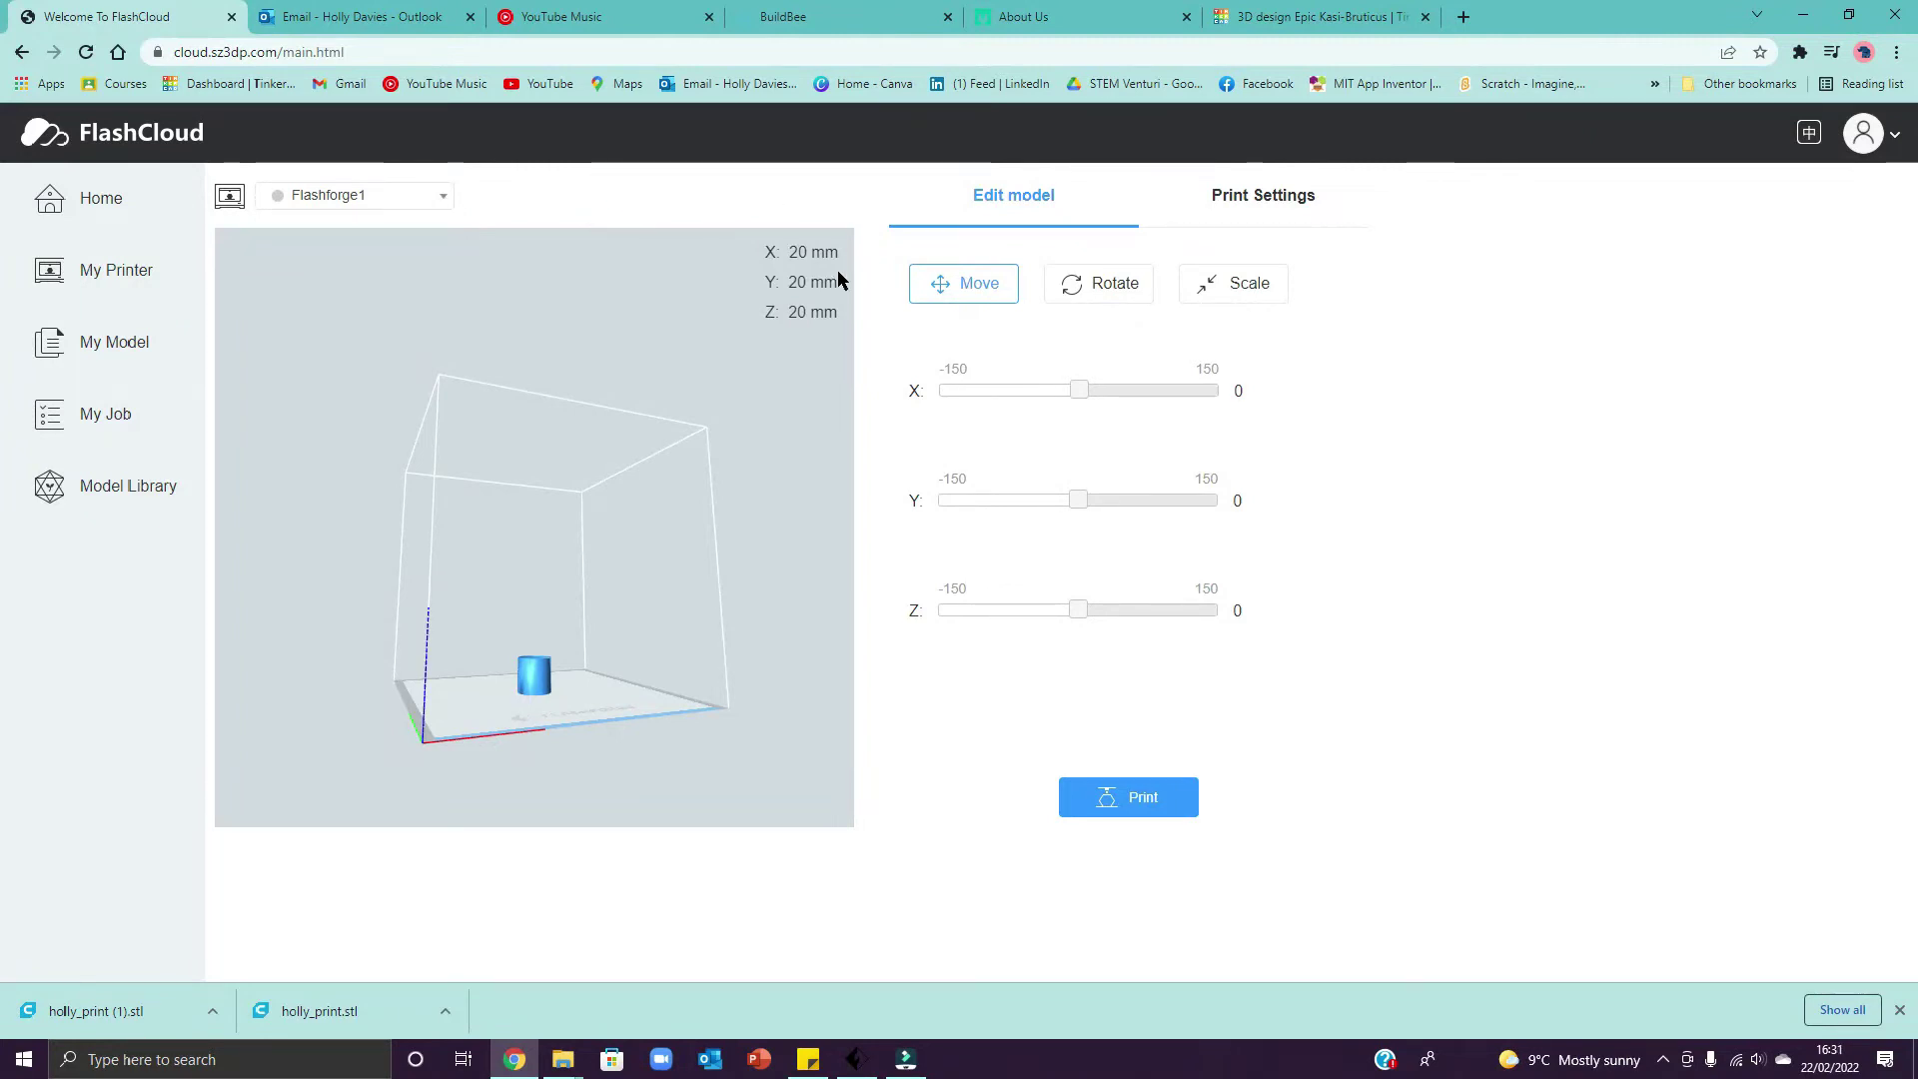
pyautogui.scroll(-5, 629, 649)
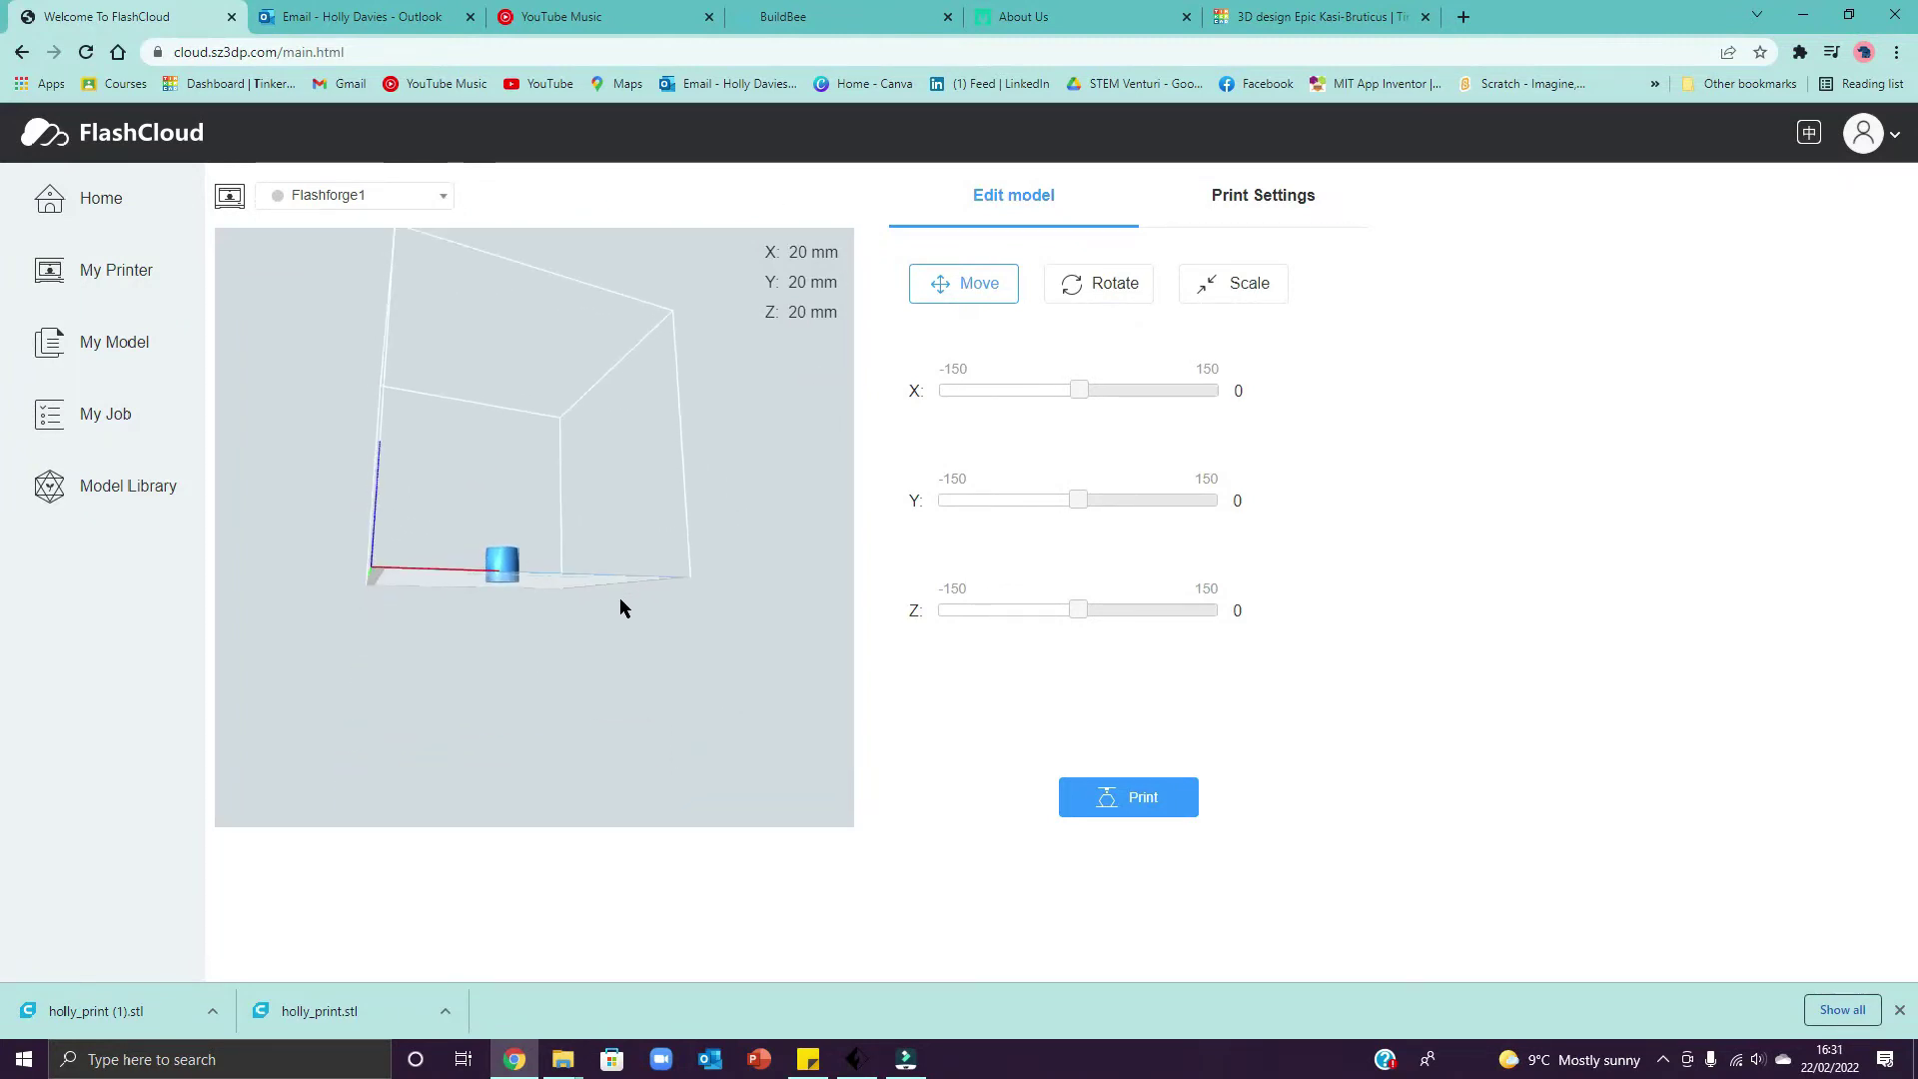
pyautogui.moveTo(612, 588); pyautogui.dragTo(520, 561)
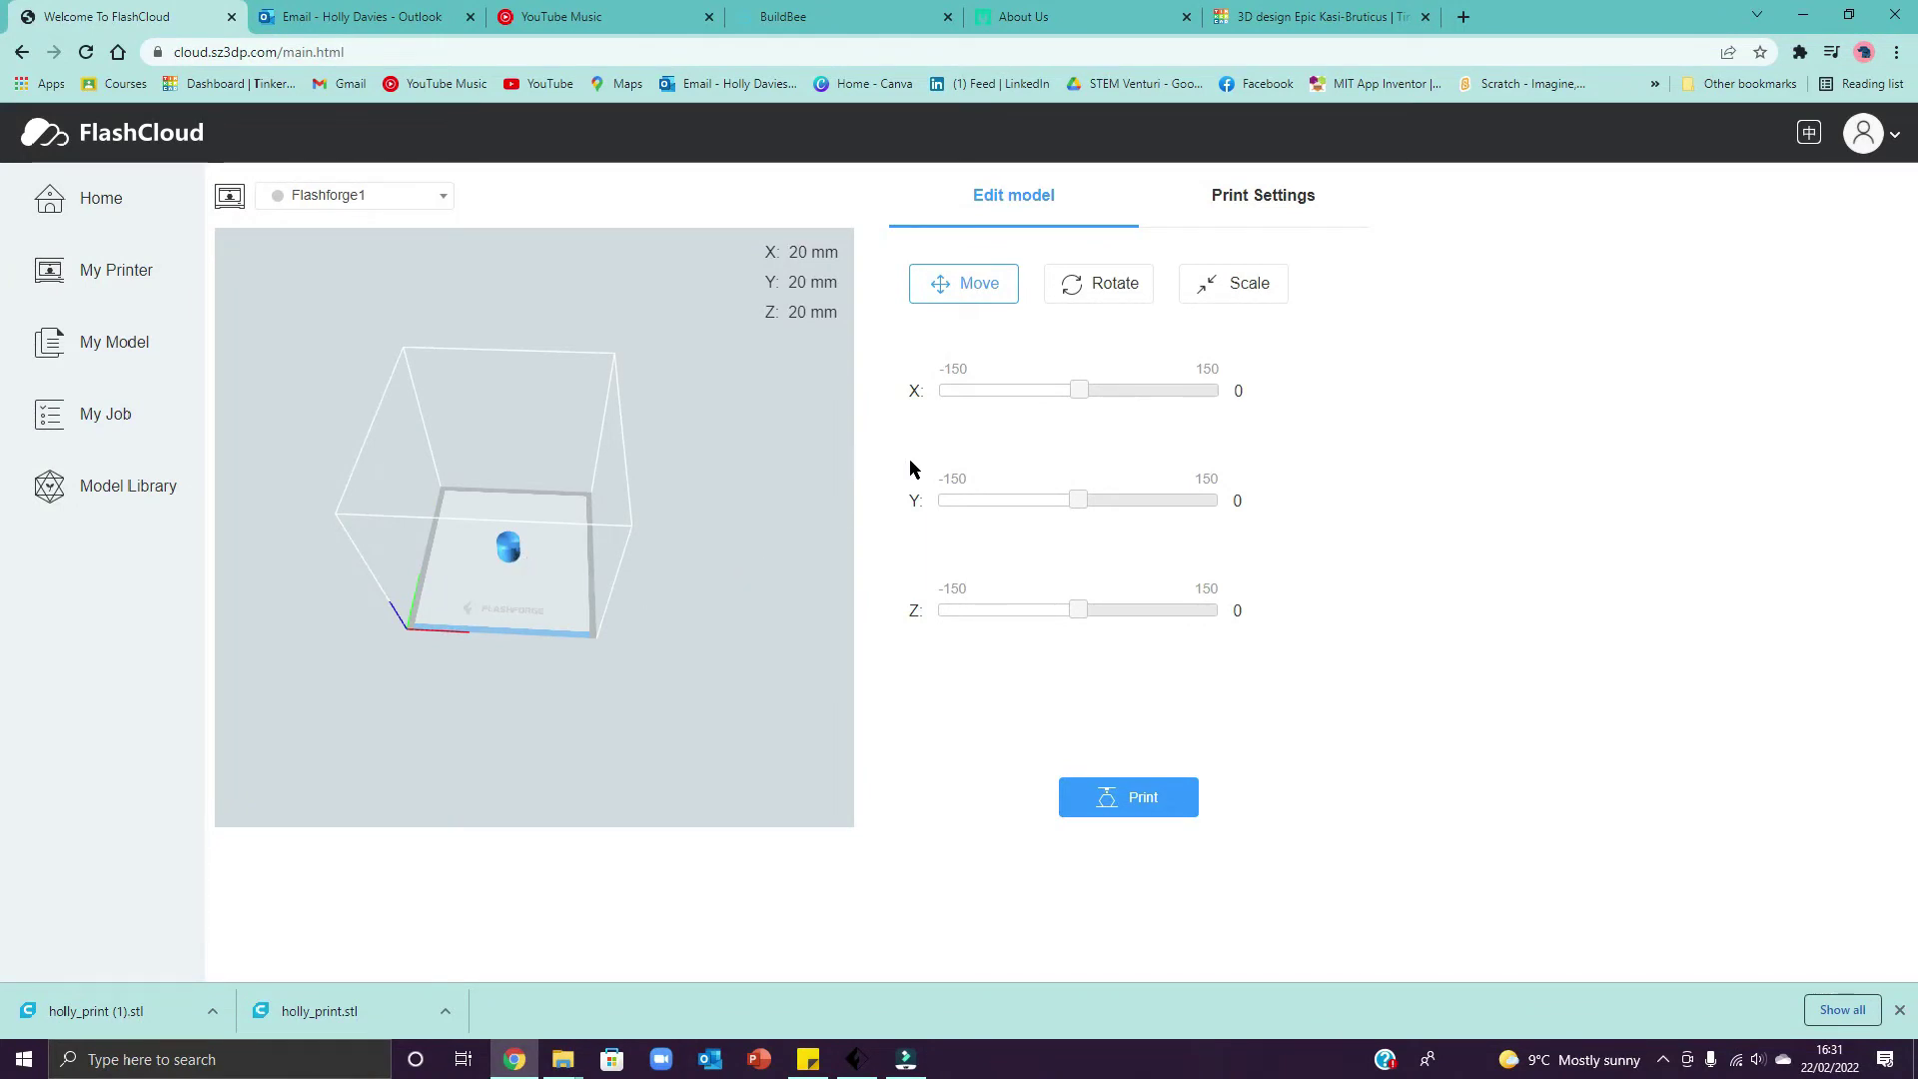
pyautogui.moveTo(1076, 506)
pyautogui.mouseDown()
pyautogui.moveTo(1032, 503)
pyautogui.moveTo(1109, 502)
pyautogui.moveTo(963, 499)
pyautogui.moveTo(1075, 514)
pyautogui.moveTo(996, 521)
pyautogui.moveTo(1048, 512)
pyautogui.mouseUp()
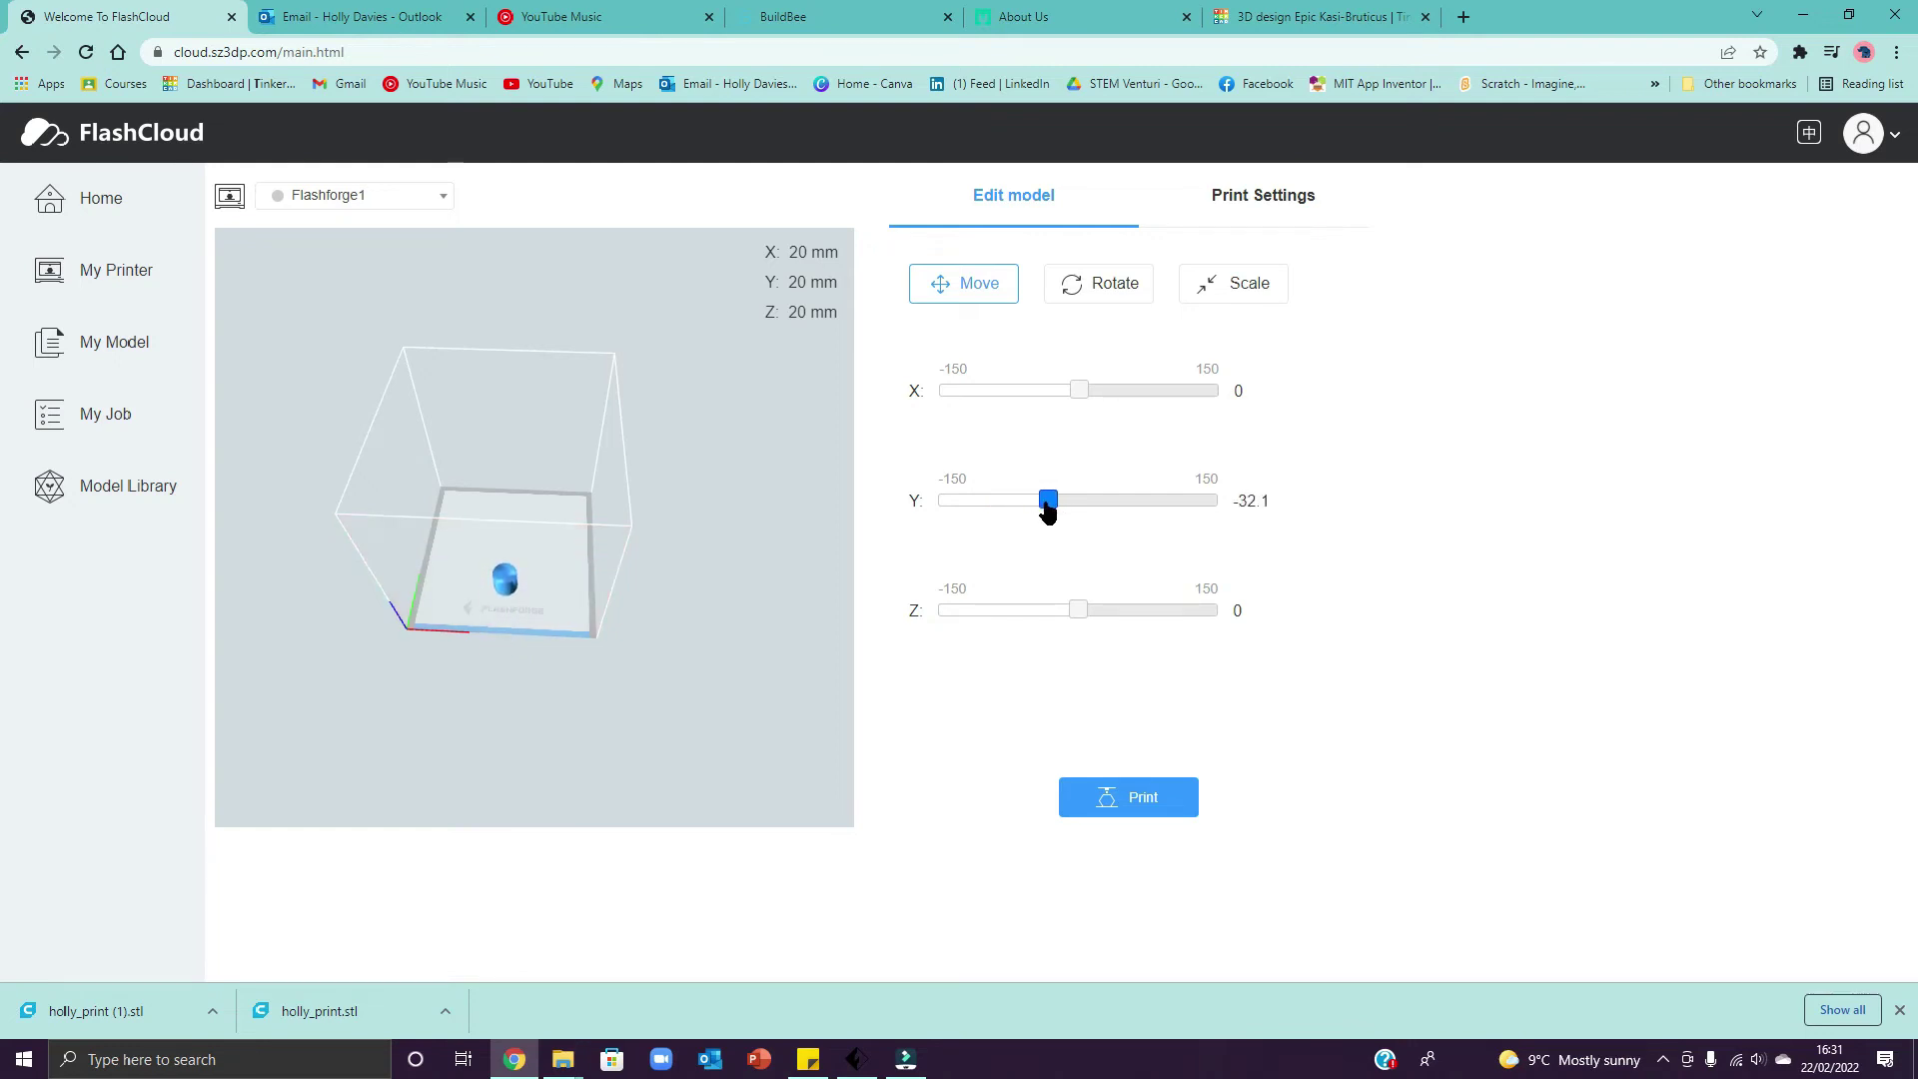
# Step: Scale the cylinder to 0.99 so it measures about 19.8 mm
pyautogui.click(1112, 298)
pyautogui.click(1237, 289)
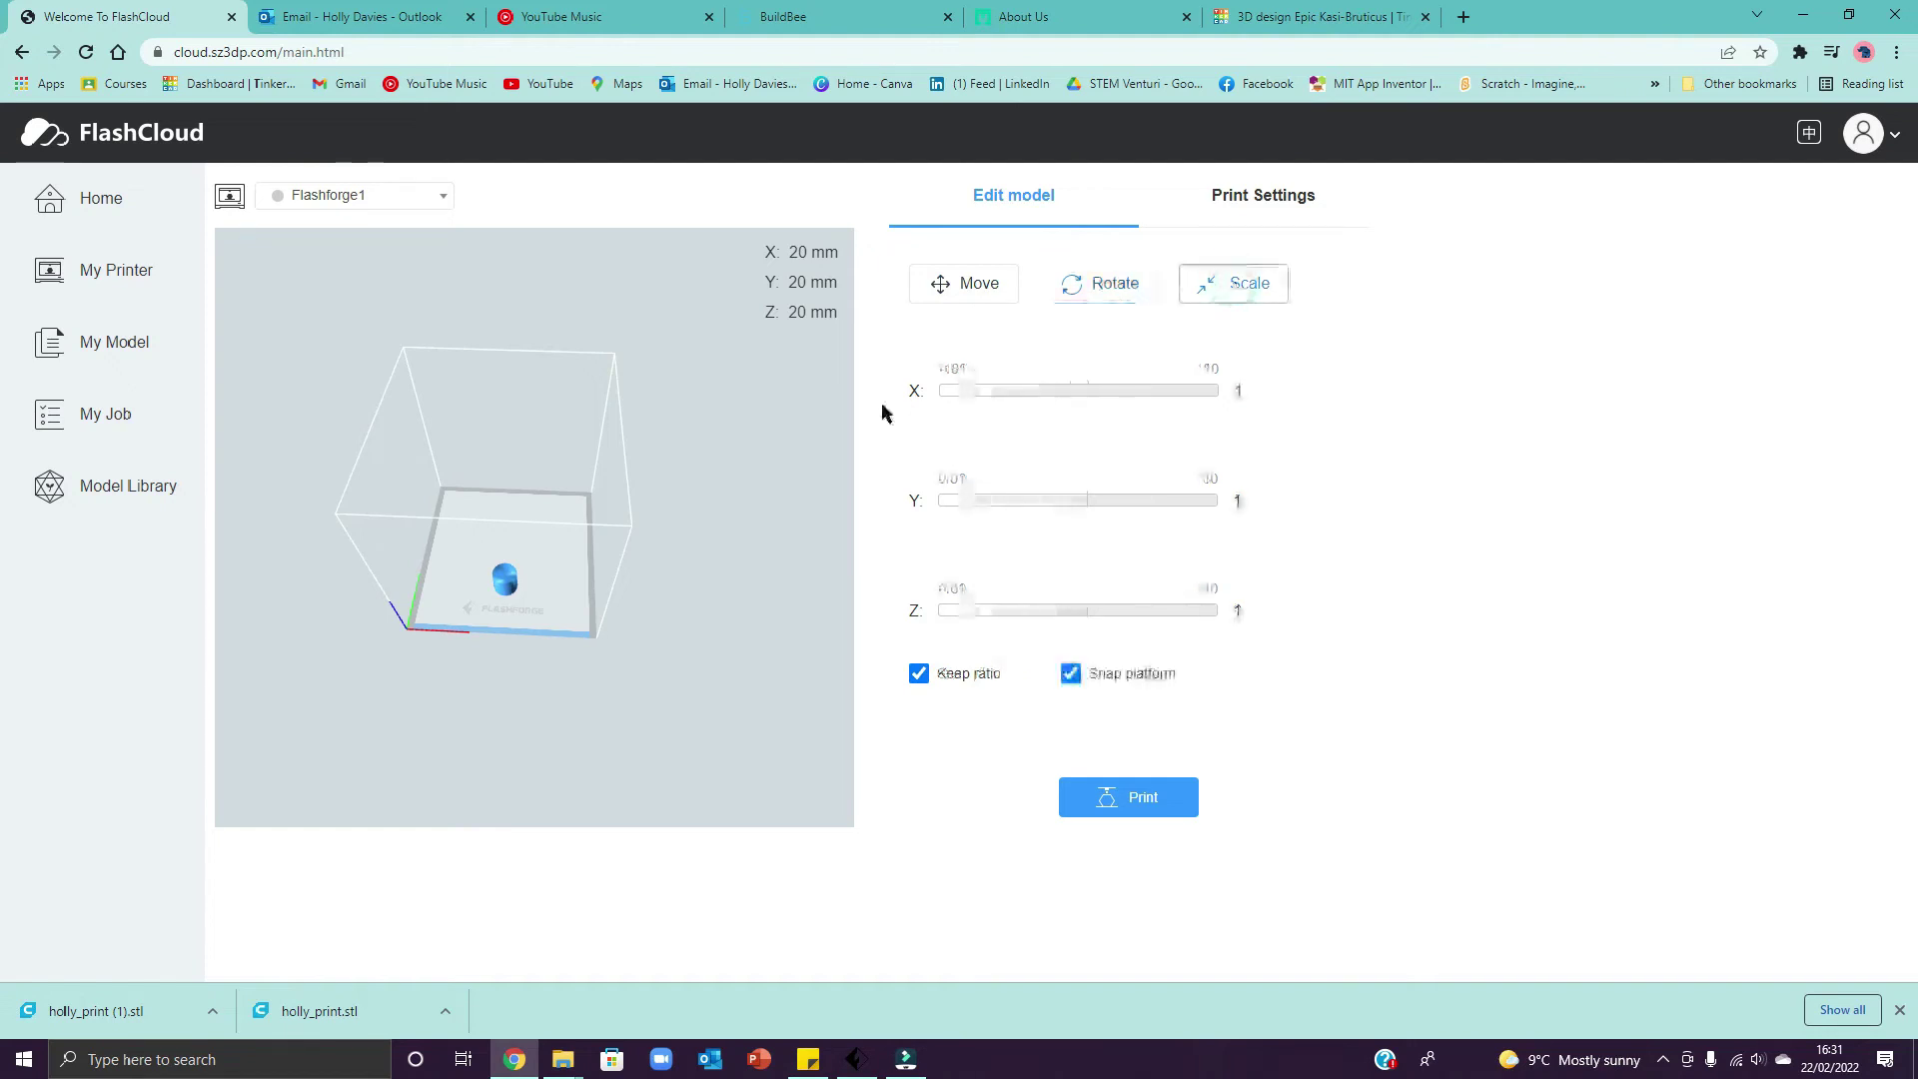
pyautogui.click(977, 390)
pyautogui.moveTo(979, 392)
pyautogui.mouseDown()
pyautogui.moveTo(1005, 392)
pyautogui.moveTo(947, 402)
pyautogui.moveTo(967, 402)
pyautogui.mouseUp()
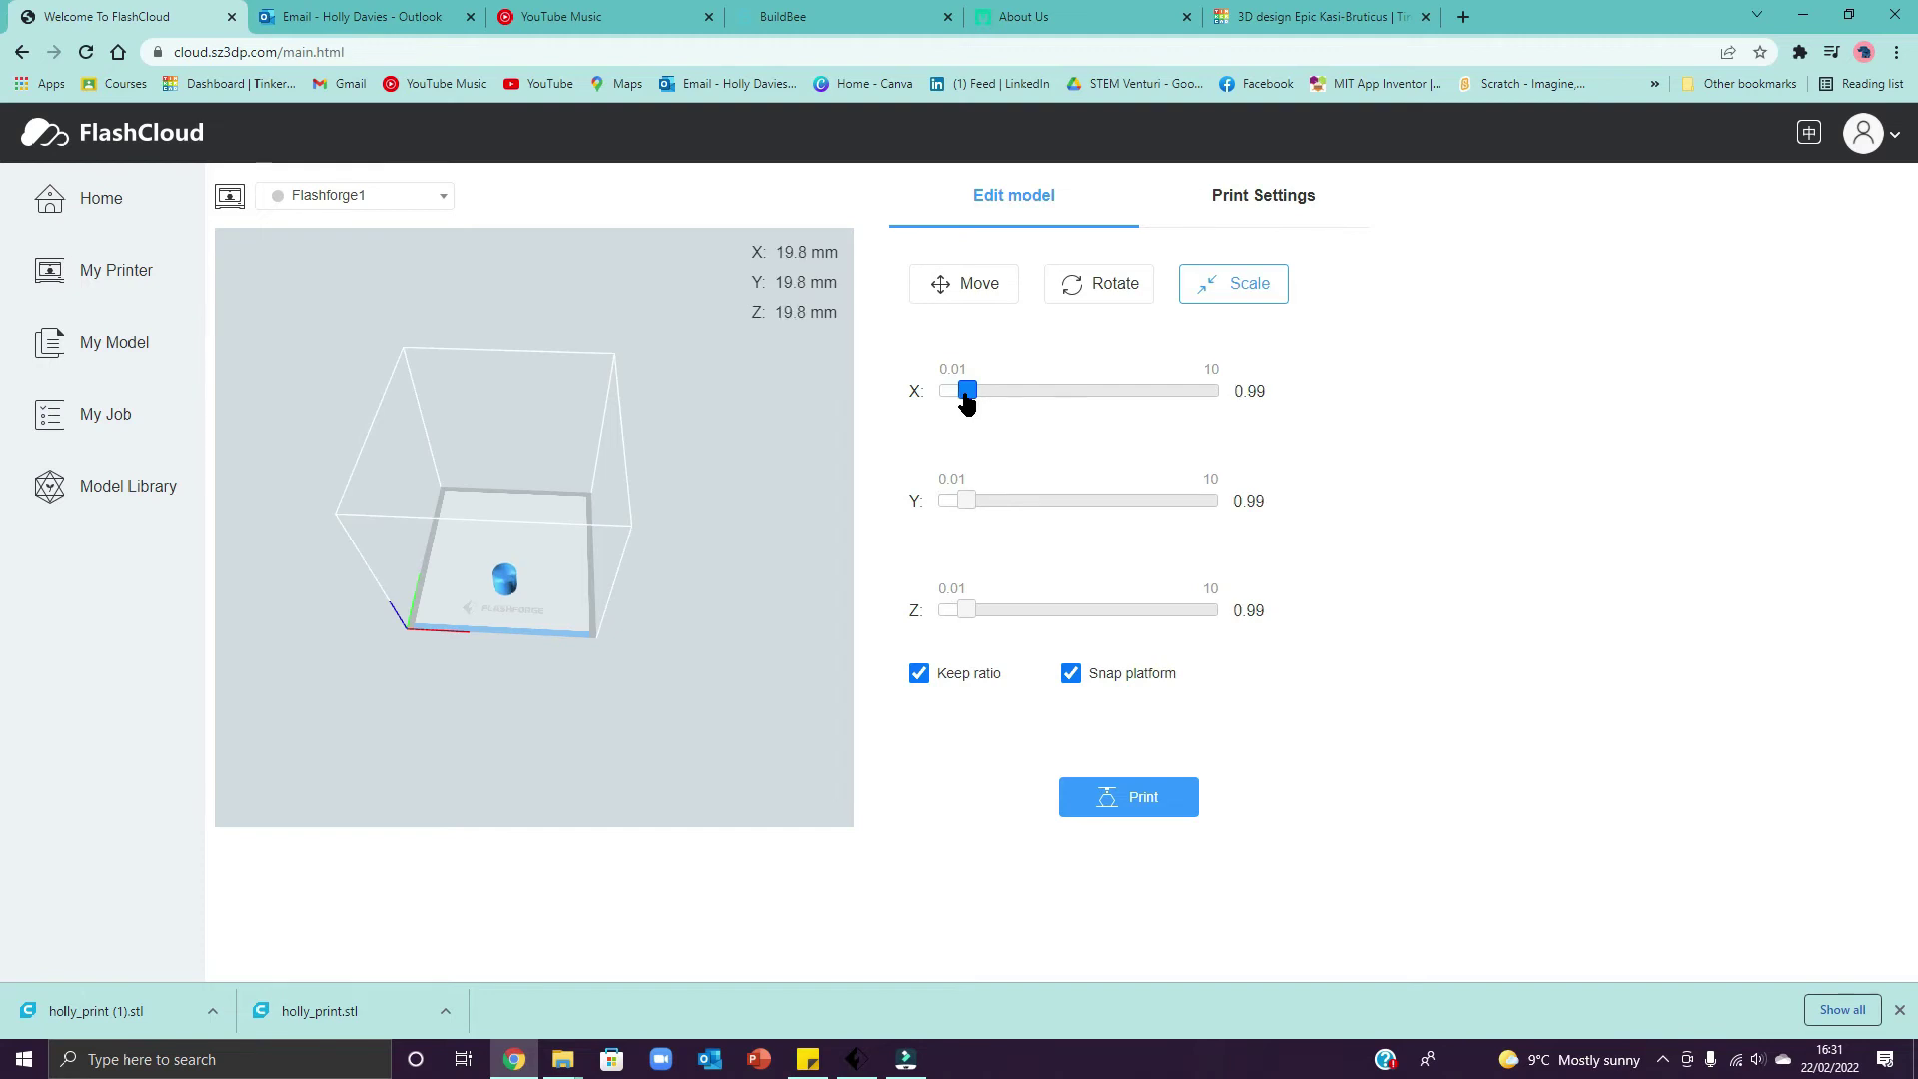
# Step: In Print Settings set Raft to Disable, tick Brim, and print holly_print on Flashforge1
pyautogui.click(1263, 195)
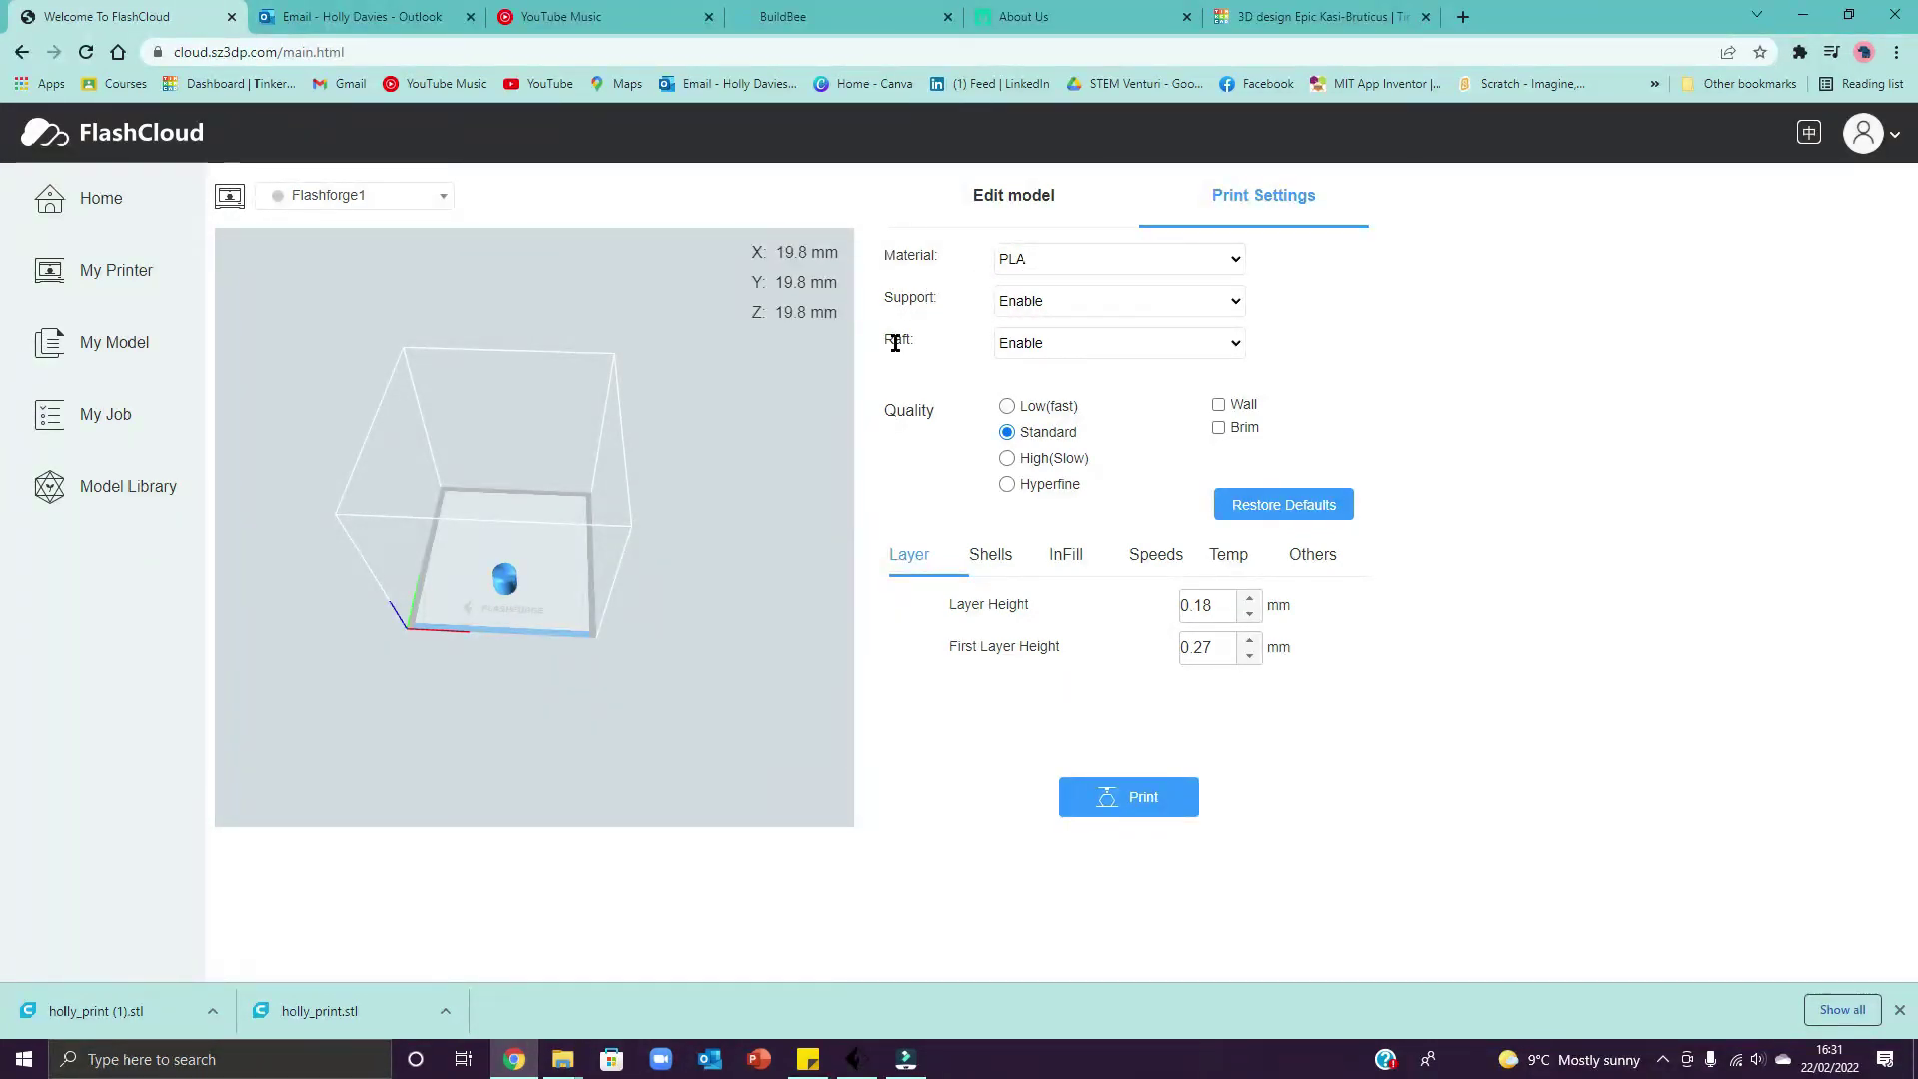
pyautogui.click(1059, 343)
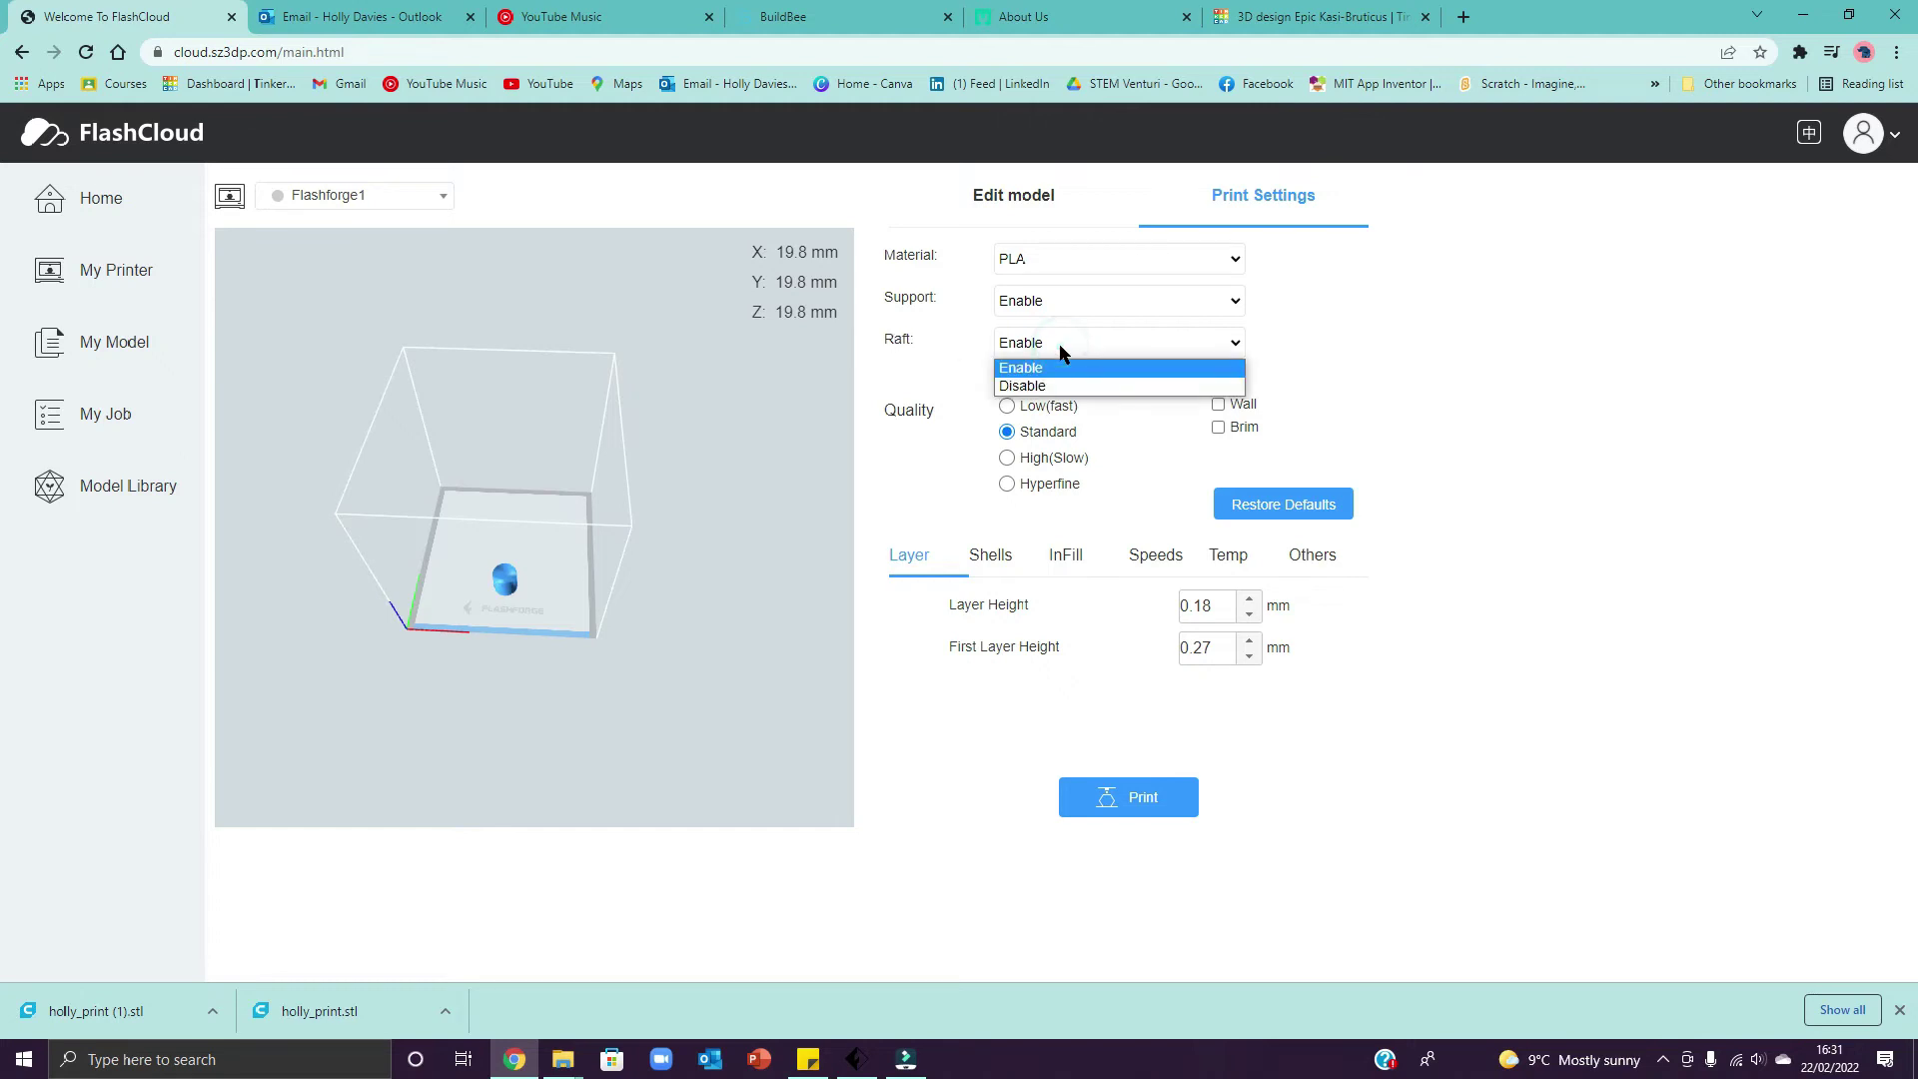
pyautogui.click(1052, 388)
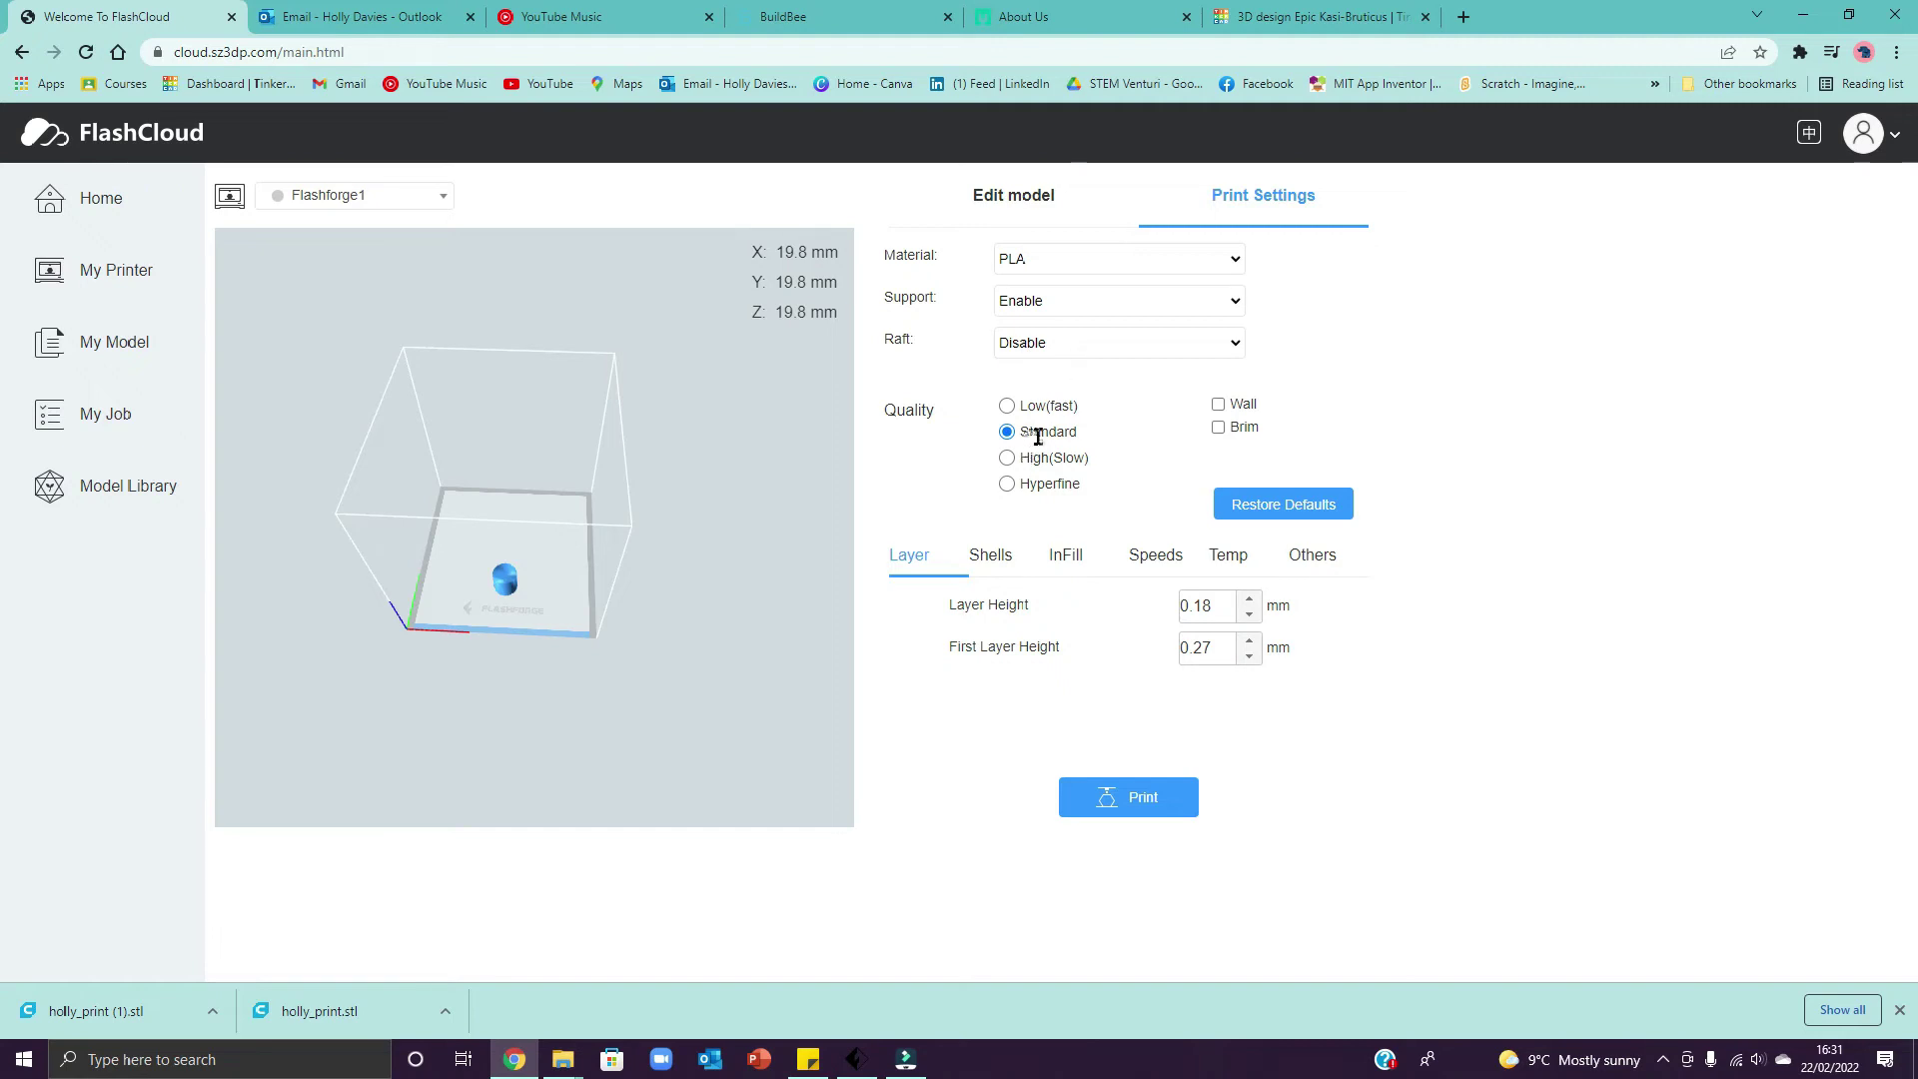
pyautogui.click(1219, 431)
pyautogui.click(1135, 801)
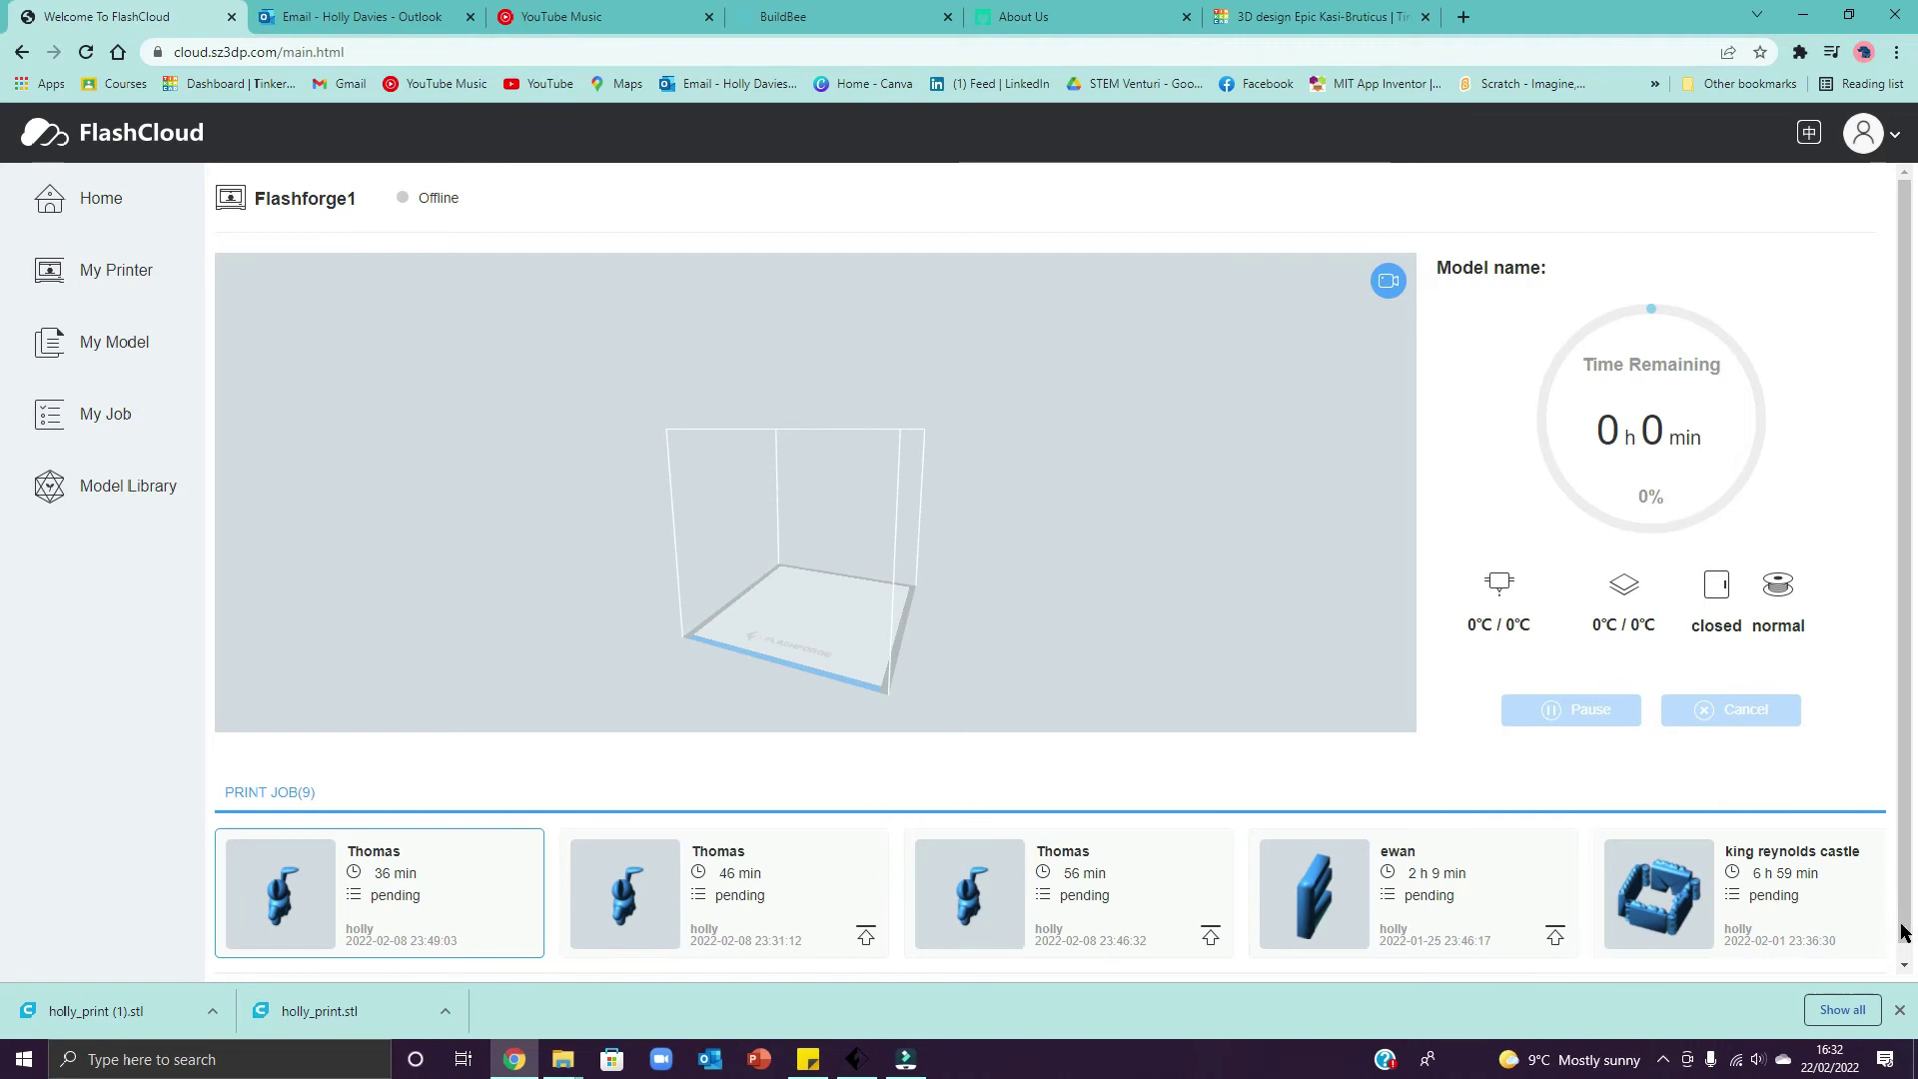
# Step: Scroll the Print Job cards to the pending 16-minute holly_print job at the end
pyautogui.moveTo(717, 972); pyautogui.dragTo(1584, 964)
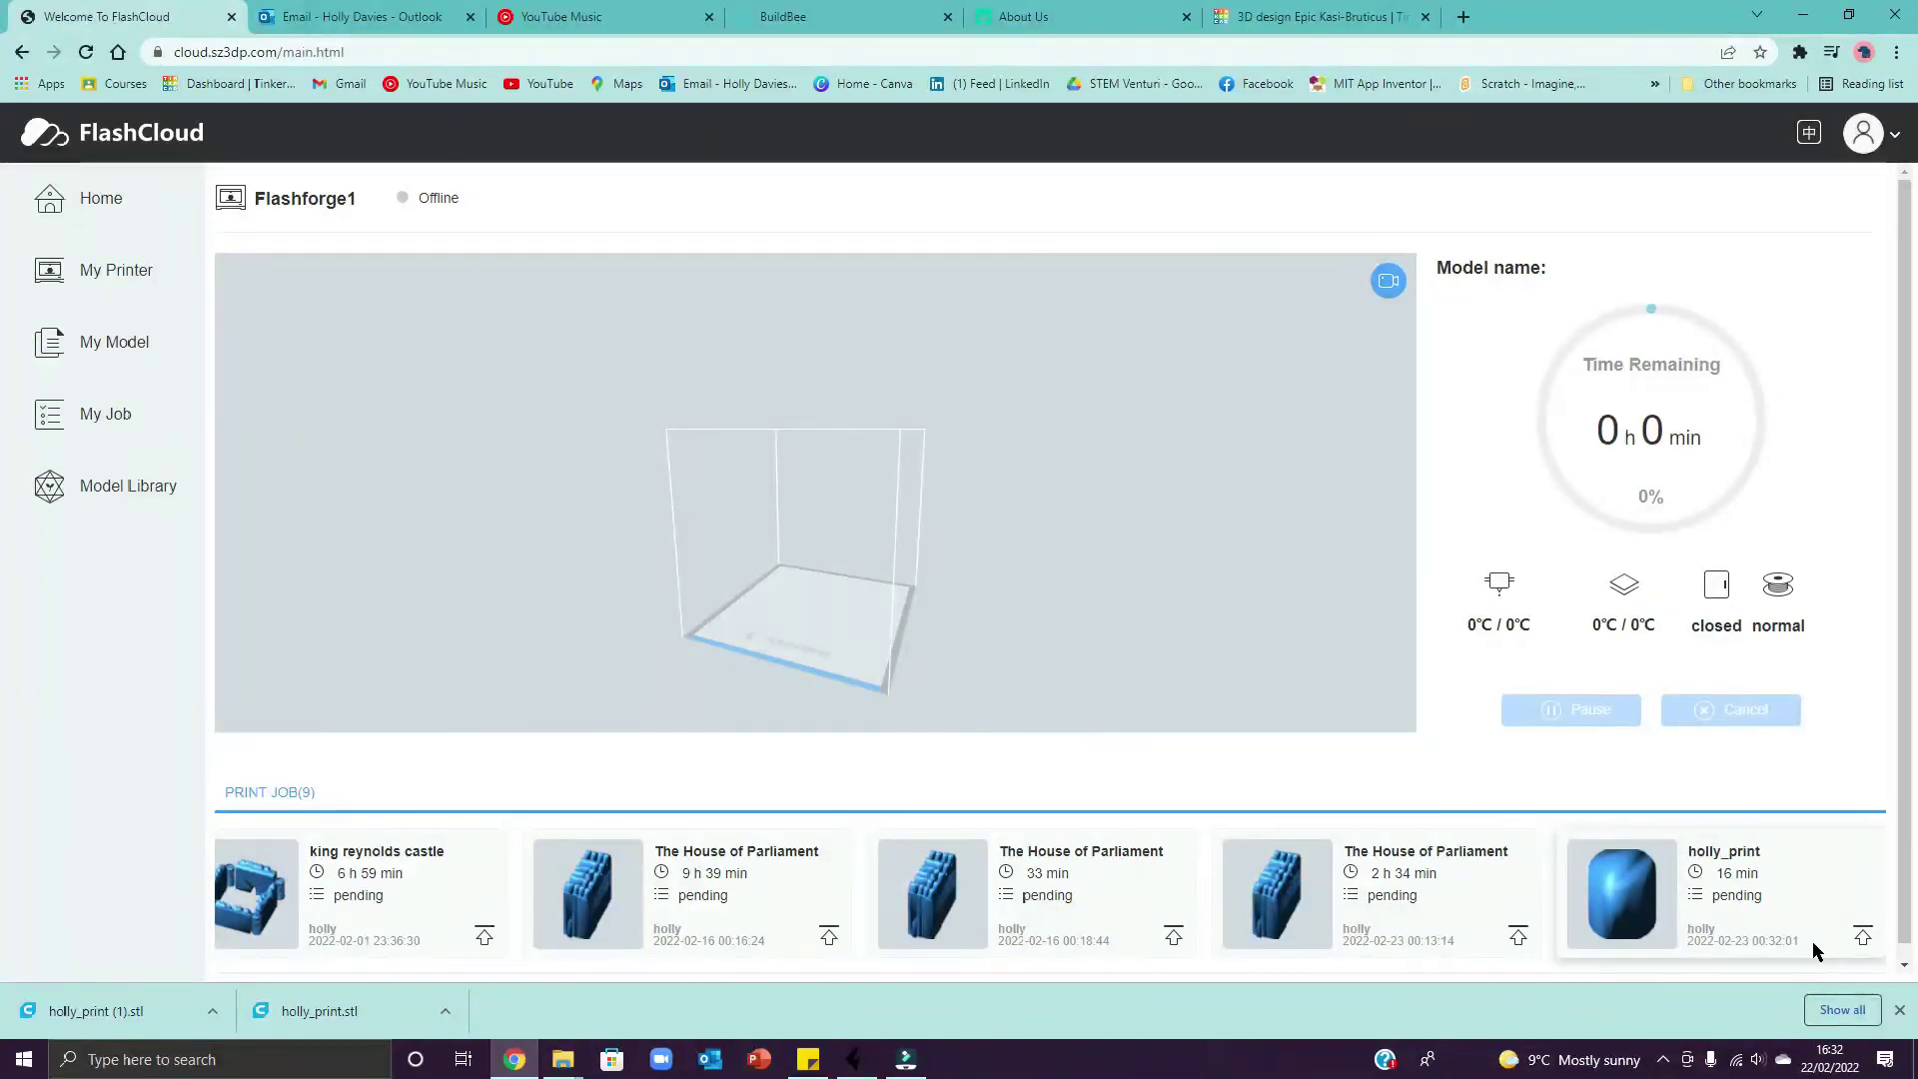
# Step: Move holly_print to the top of the queue, then the 33-minute House of Parliament job above it
pyautogui.click(1863, 937)
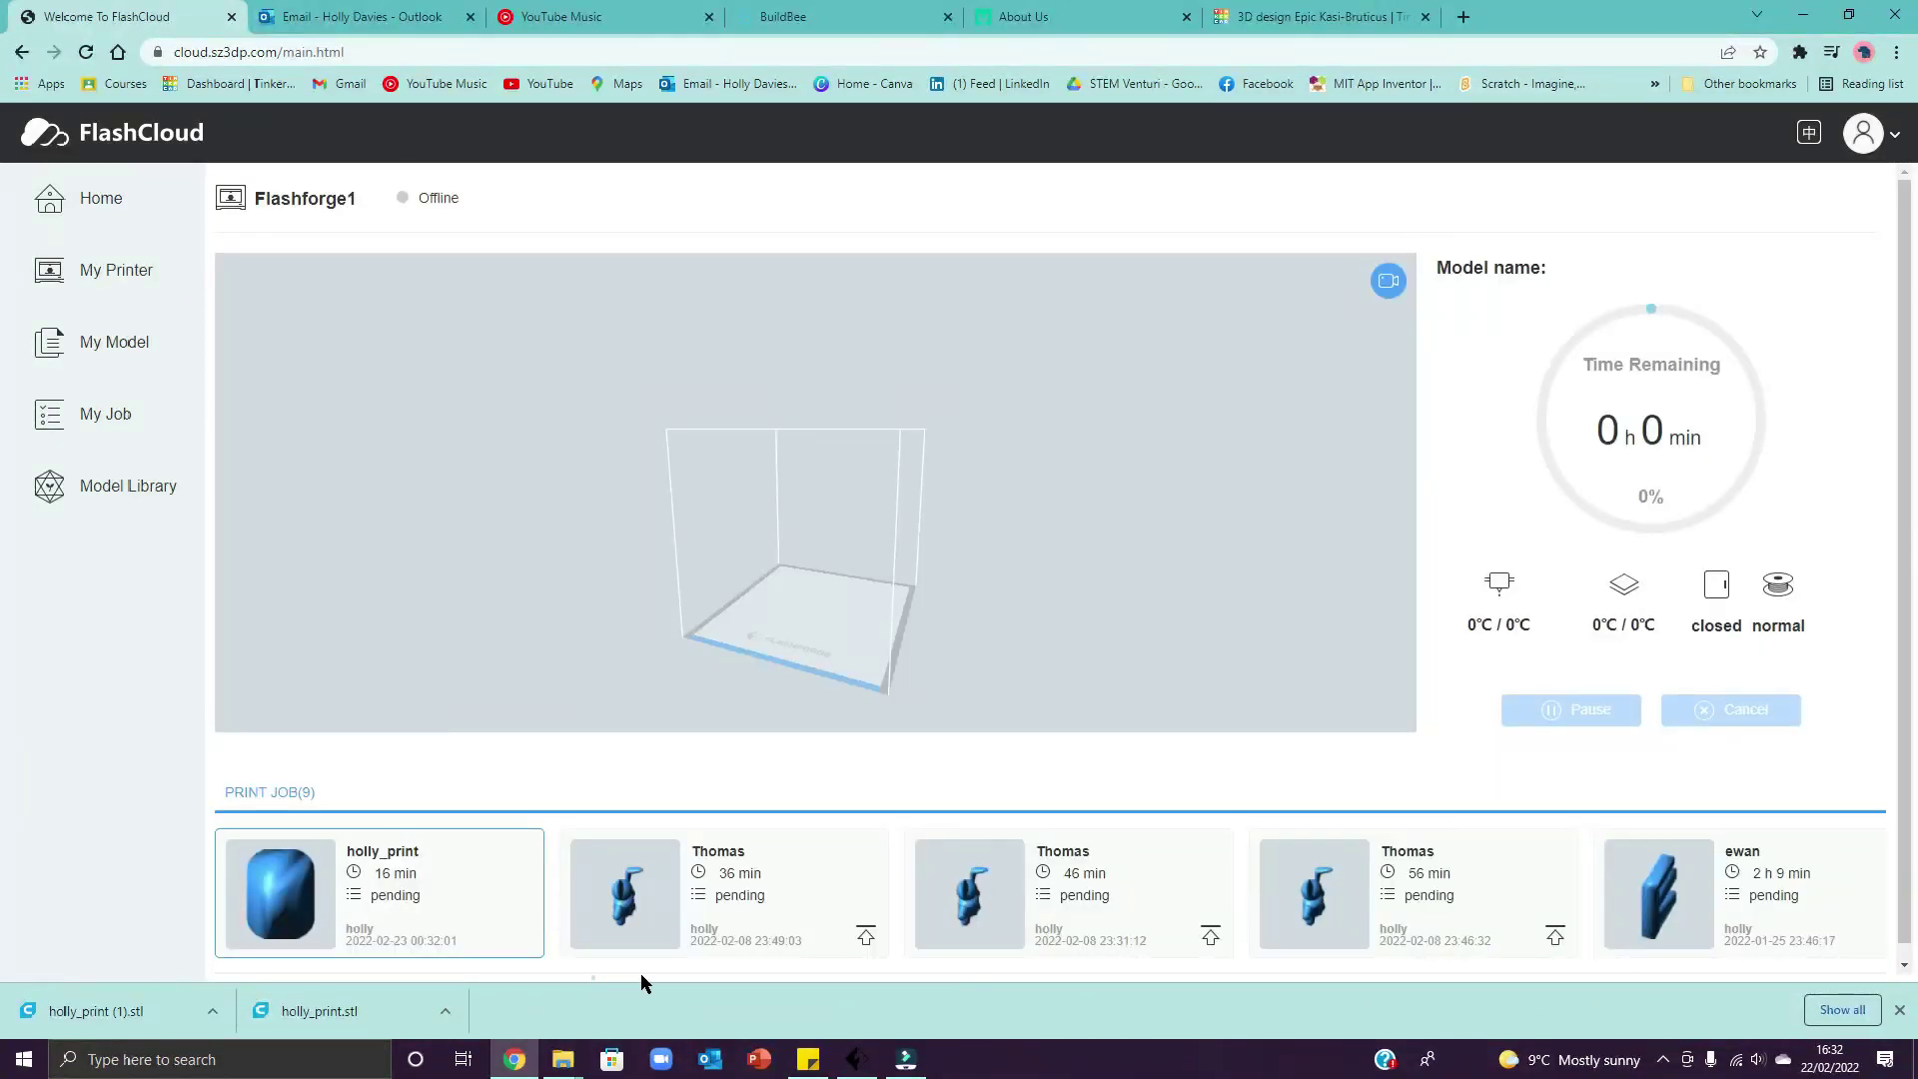
pyautogui.click(1901, 1012)
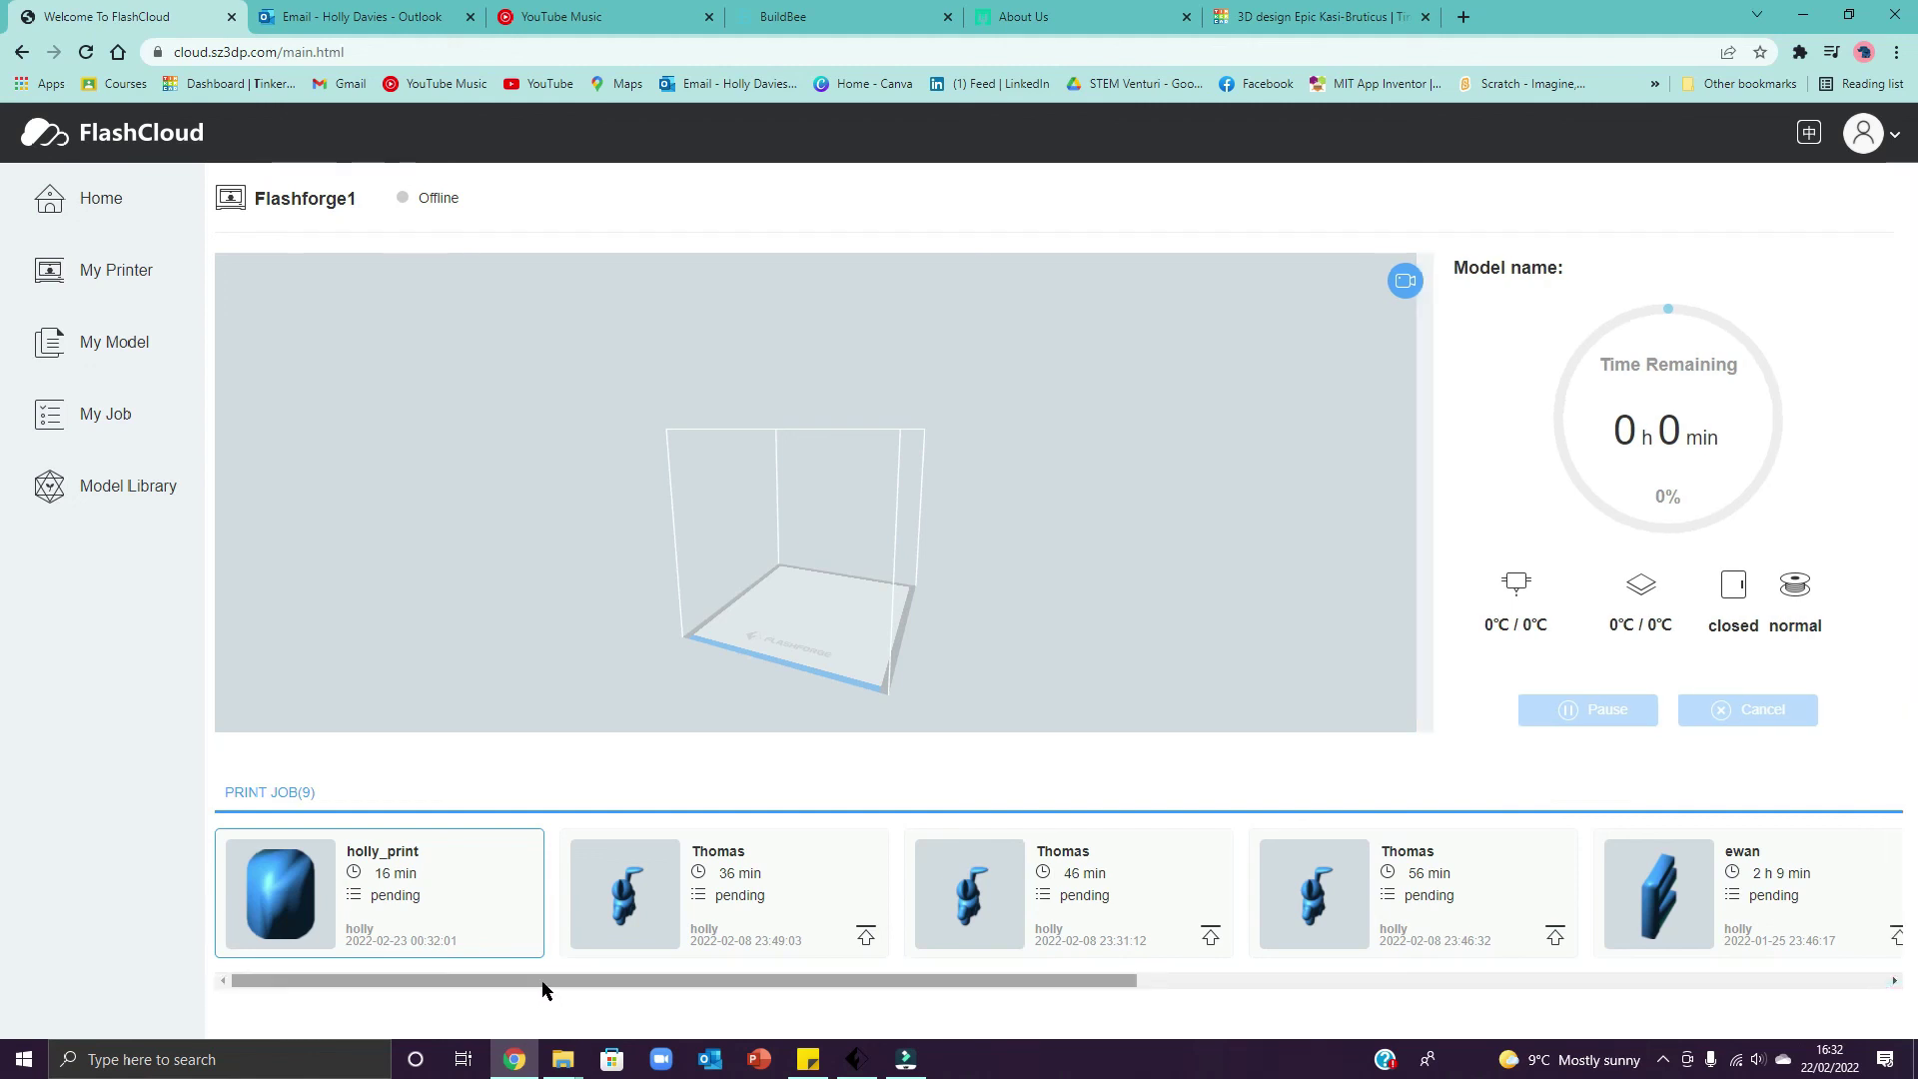
pyautogui.moveTo(543, 986); pyautogui.dragTo(1473, 954)
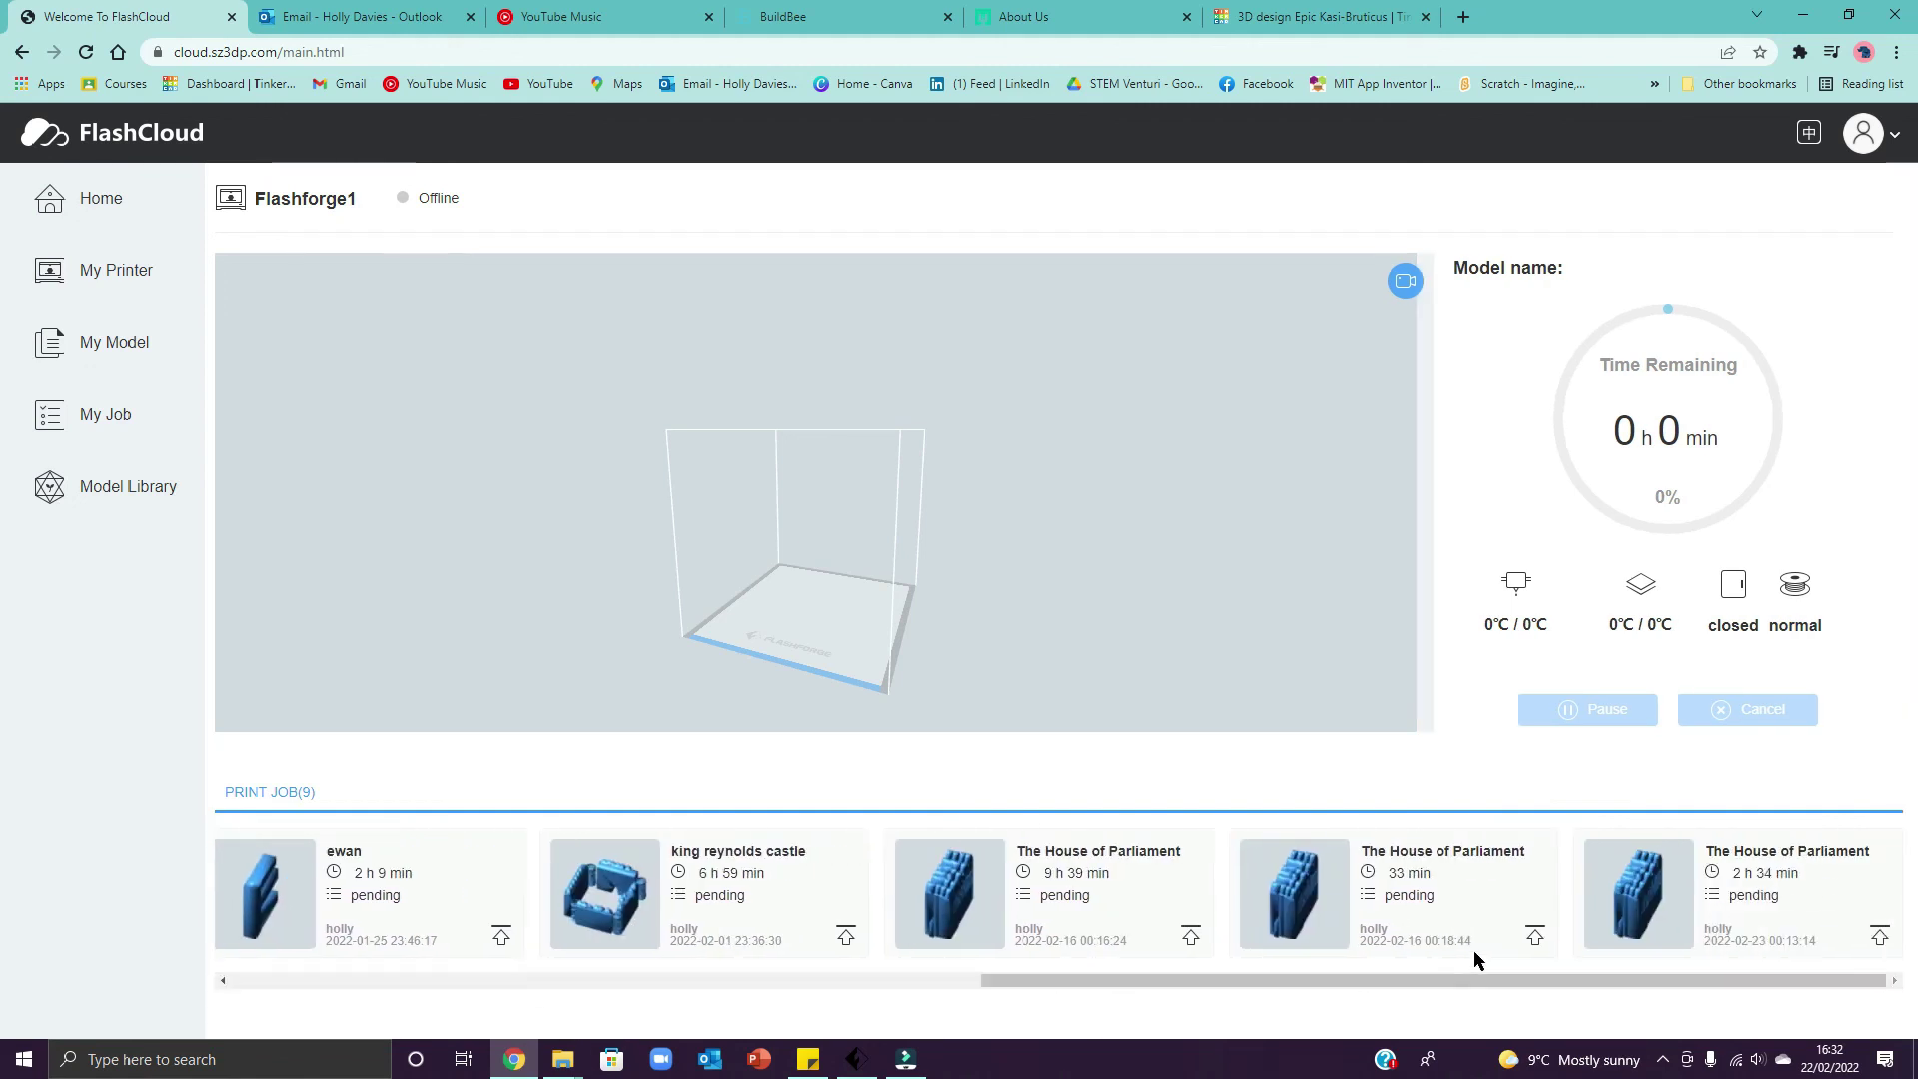
pyautogui.click(1536, 937)
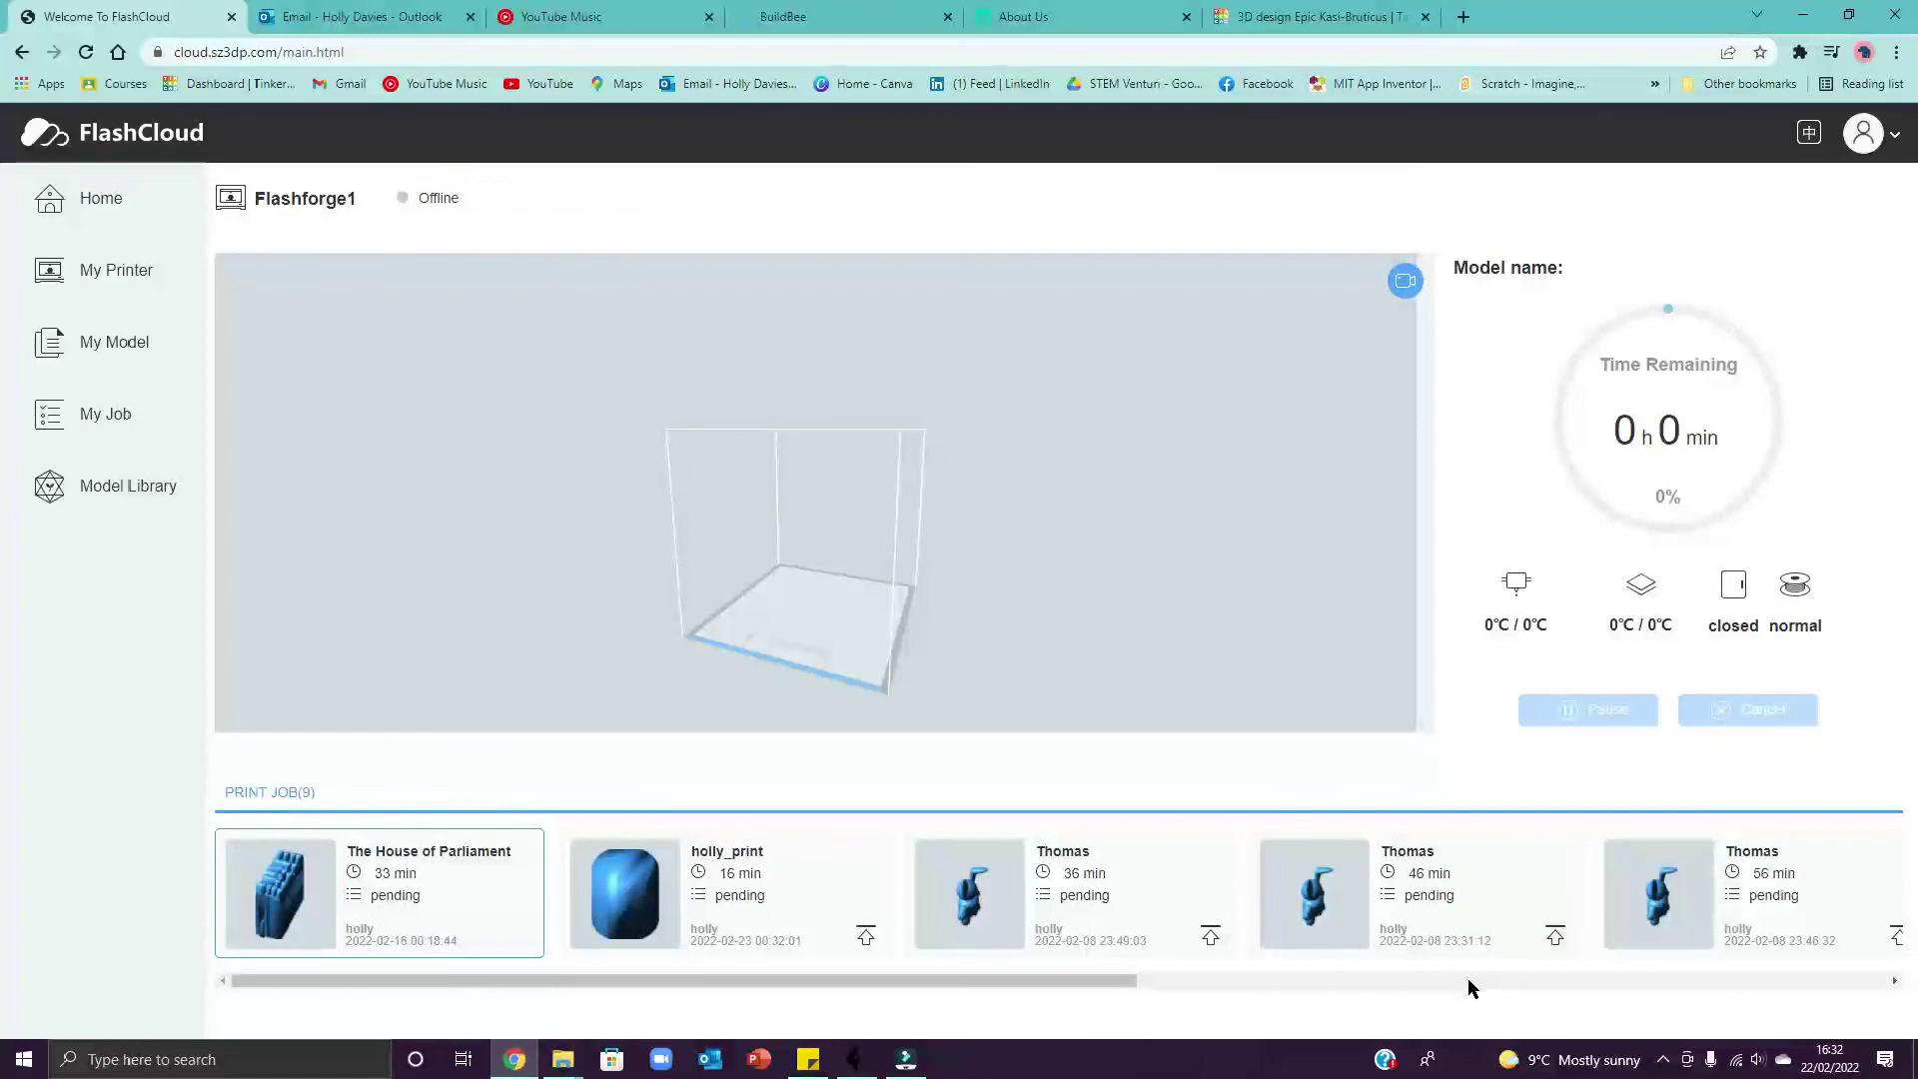